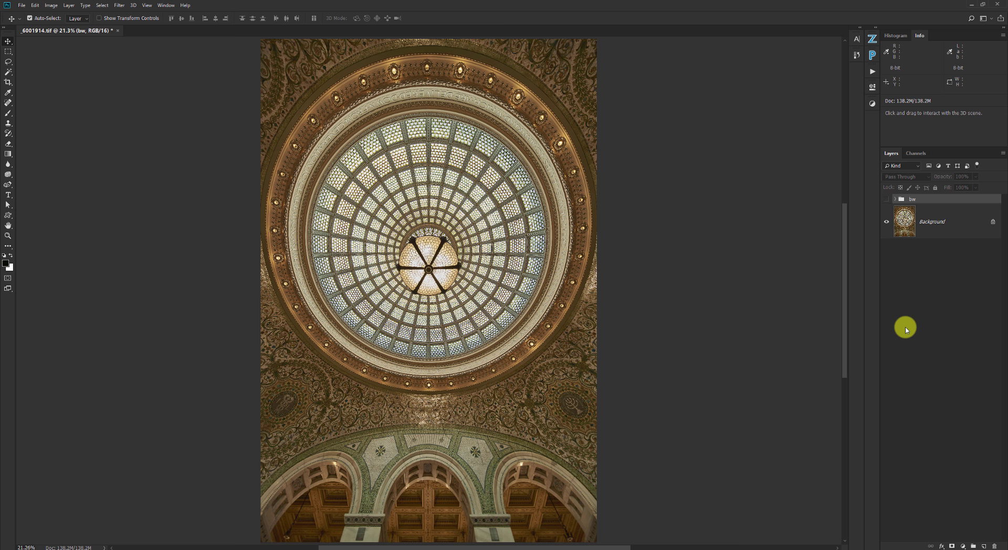
Select the Brush tool, reset default colours, and swap to a white foreground over black.
key("b")
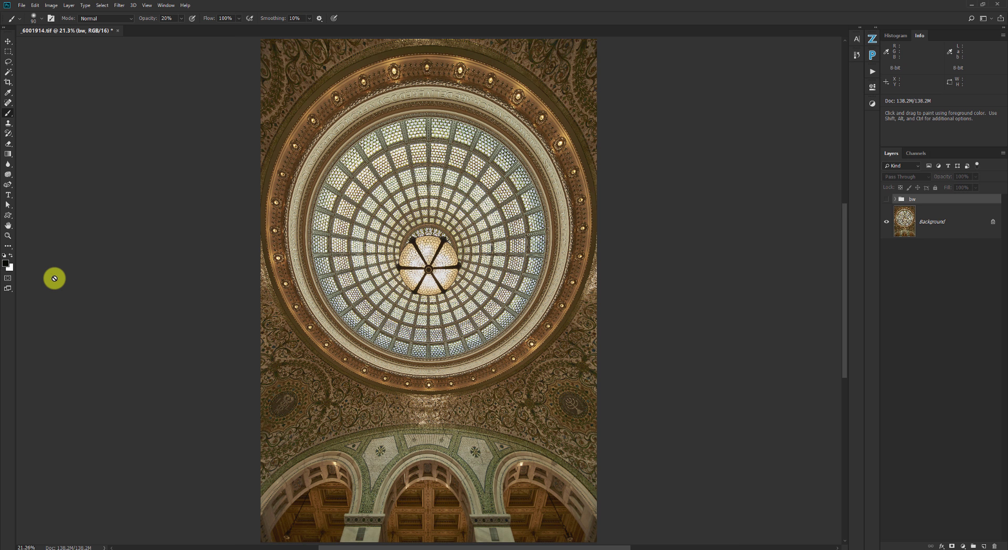
key("d")
key("x")
key("x")
key("x")
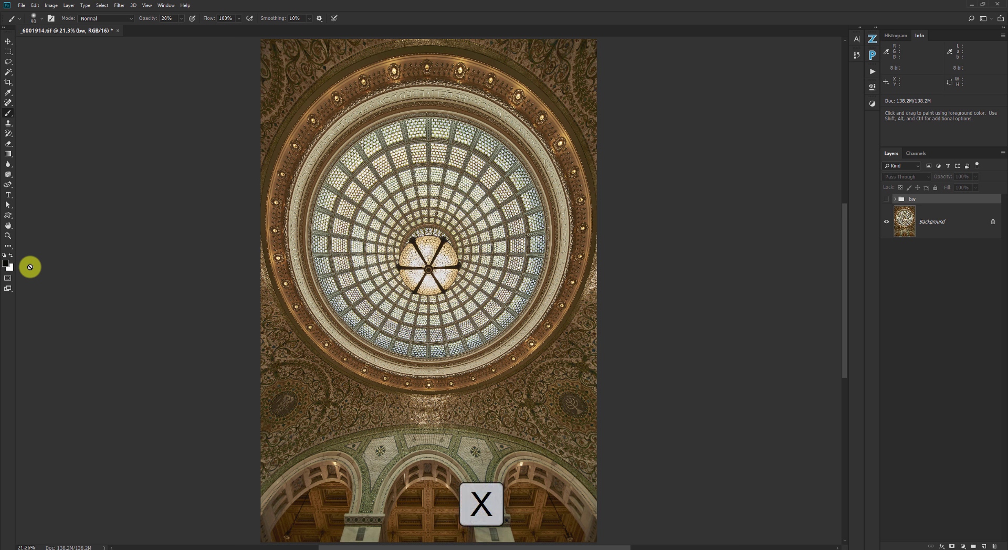
key("x")
key("x")
key("x")
key("x")
key("x")
key("x")
key("x")
key("x")
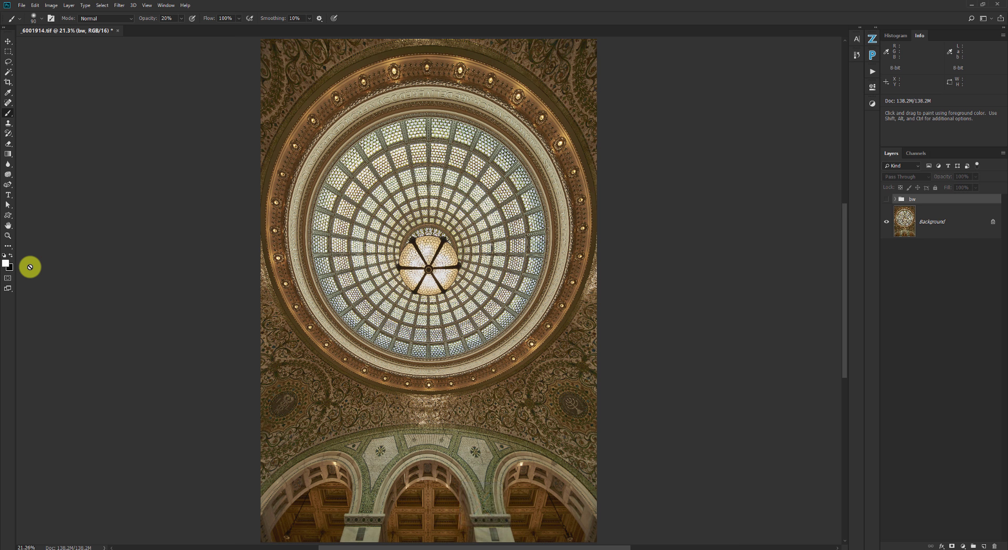
key("x")
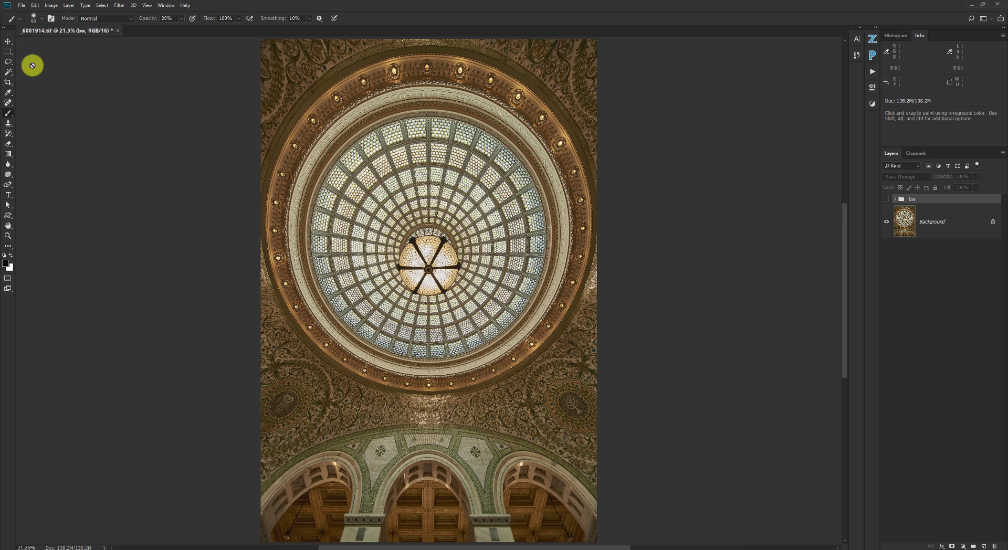
Create a new blank 3000 × 3000 px document from the recent preset.
left_click(22, 6)
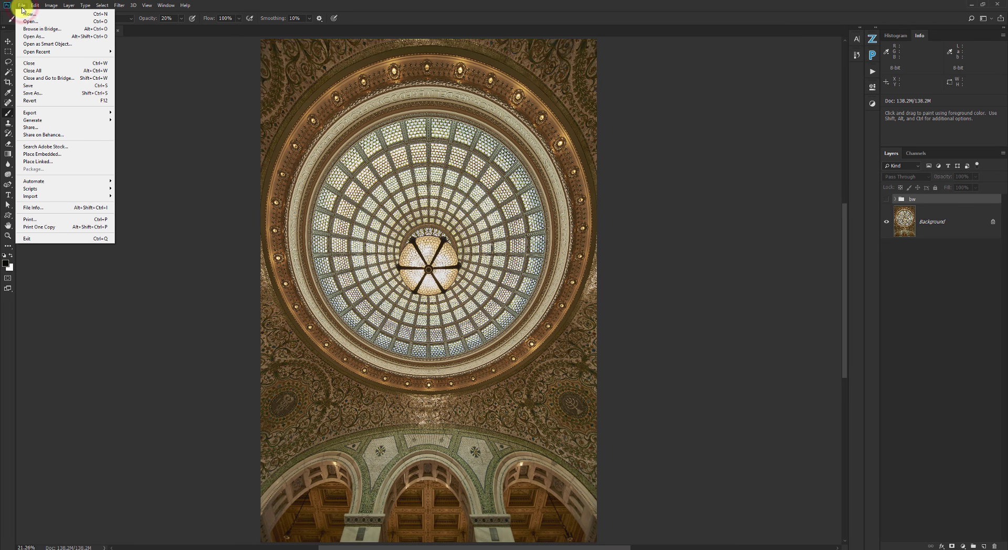
left_click(26, 14)
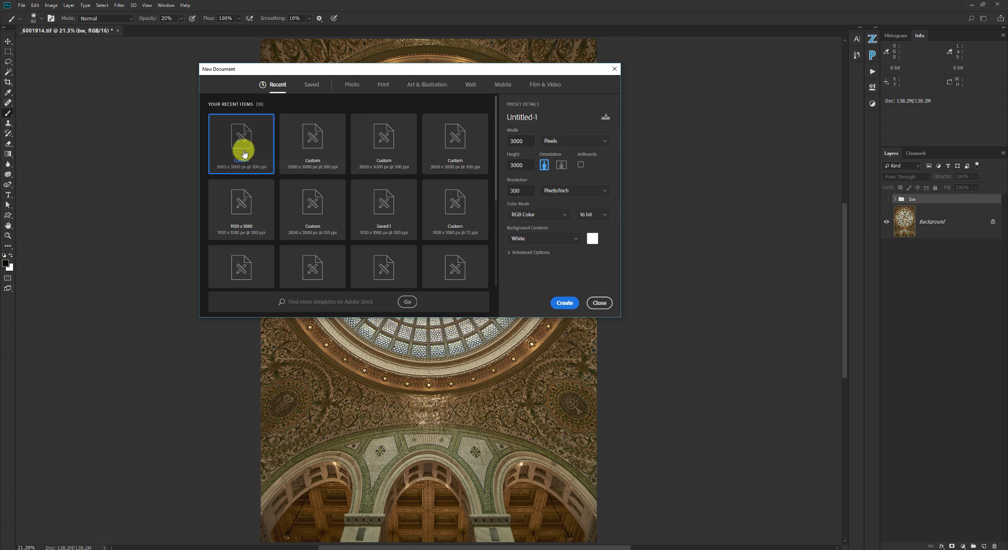
left_click(564, 306)
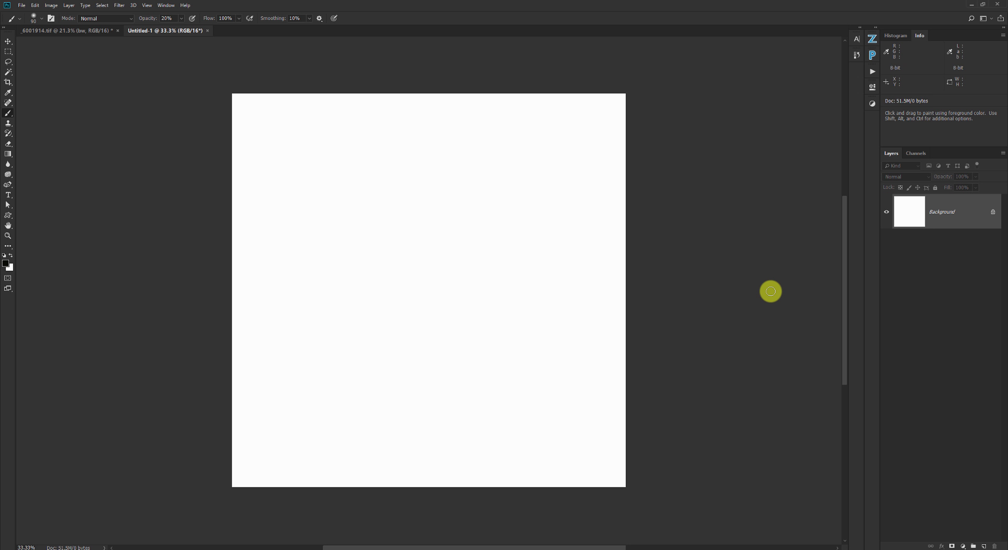
Show the Brushes panel from the Window menu and pull it out as a floating panel.
left_click(164, 5)
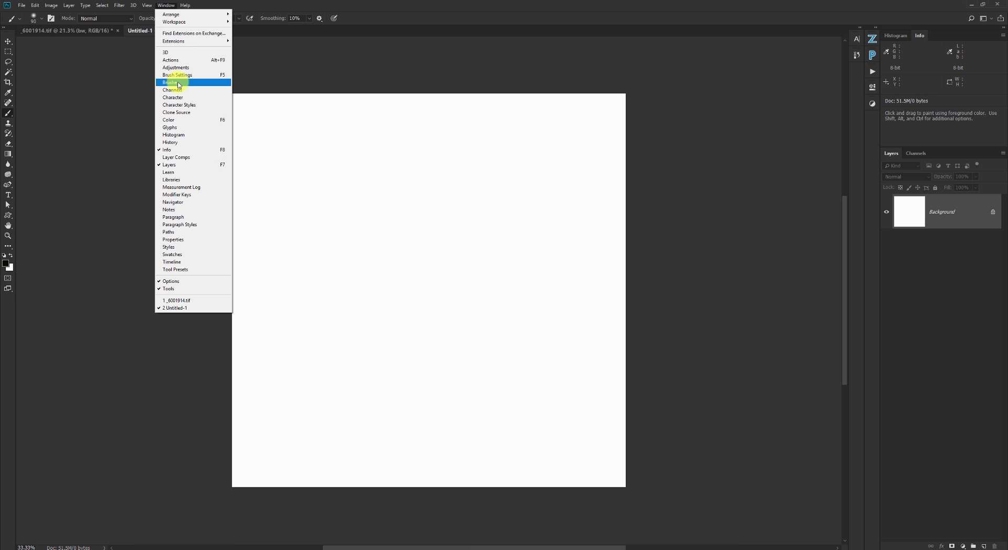
left_click(179, 85)
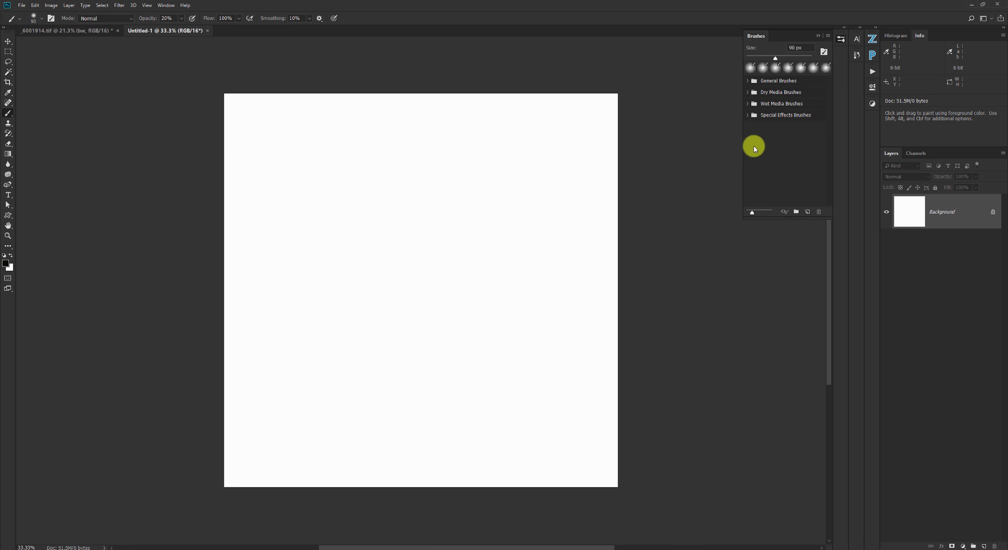
left_click(819, 37)
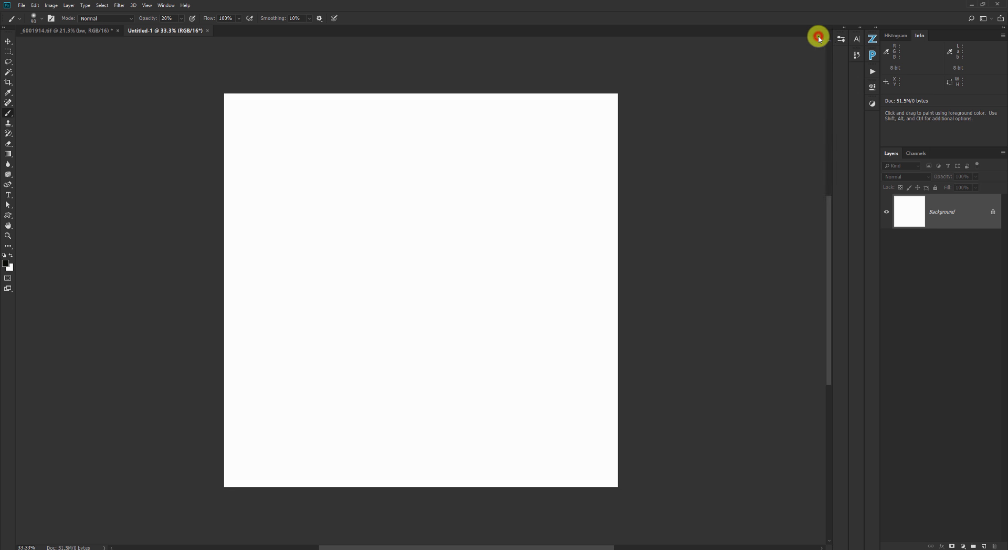
left_click_drag(840, 39, 606, 94)
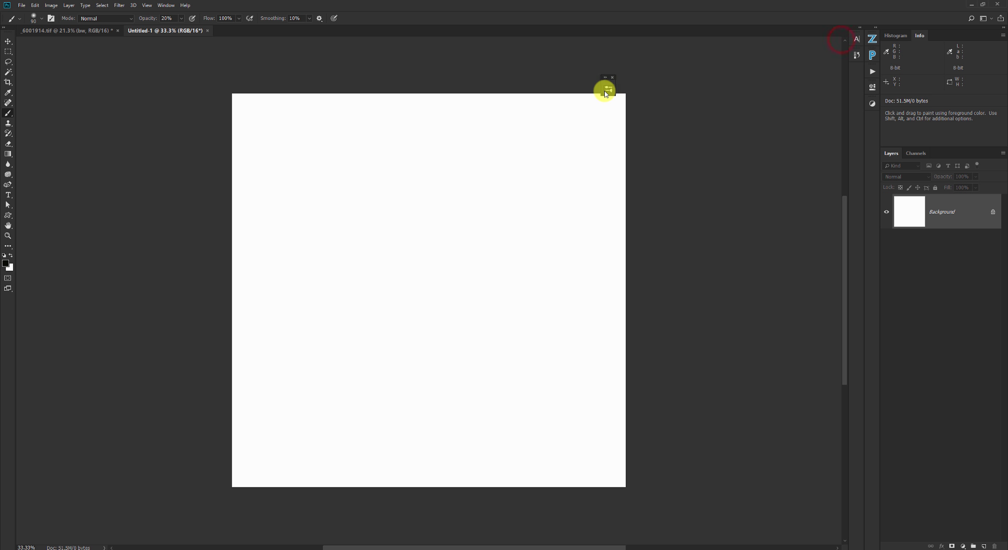
left_click(608, 90)
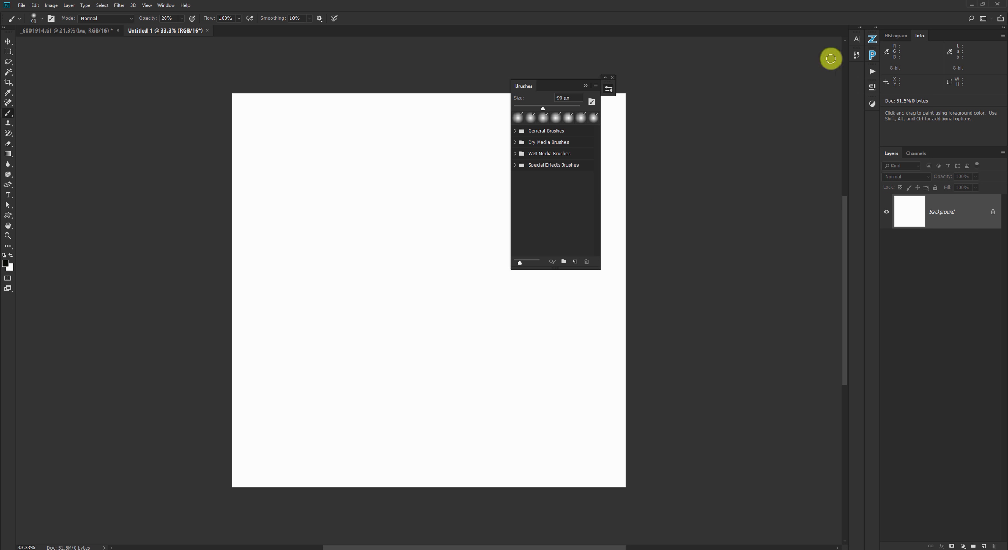
Dock the Brushes panel in its own column and expand it to list the brush folders.
left_click(585, 87)
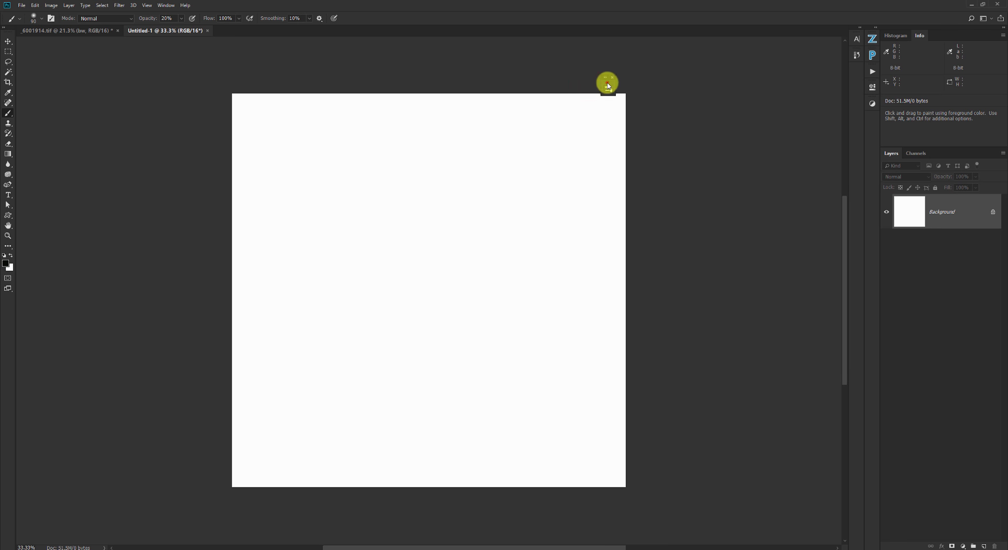
left_click(608, 86)
left_click_drag(838, 44, 839, 46)
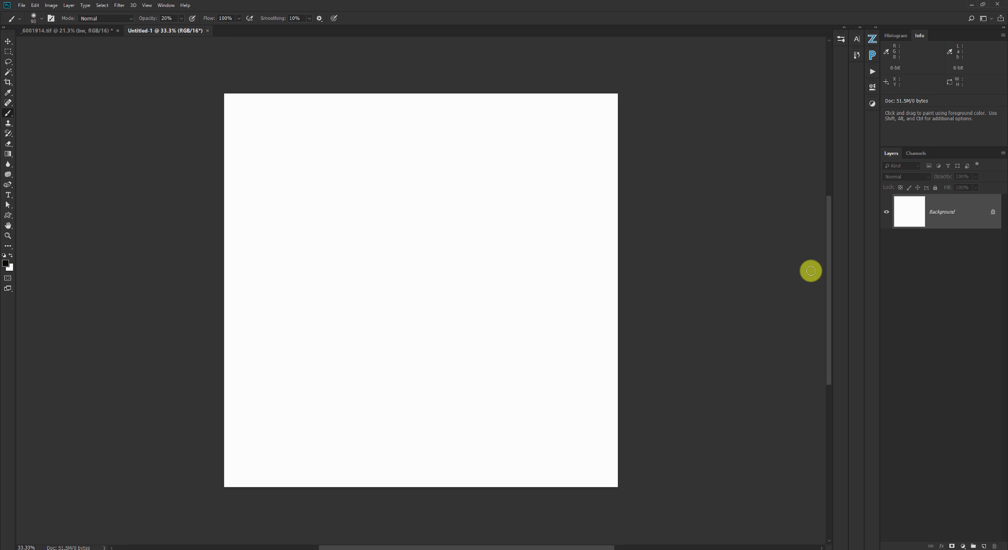
left_click(841, 40)
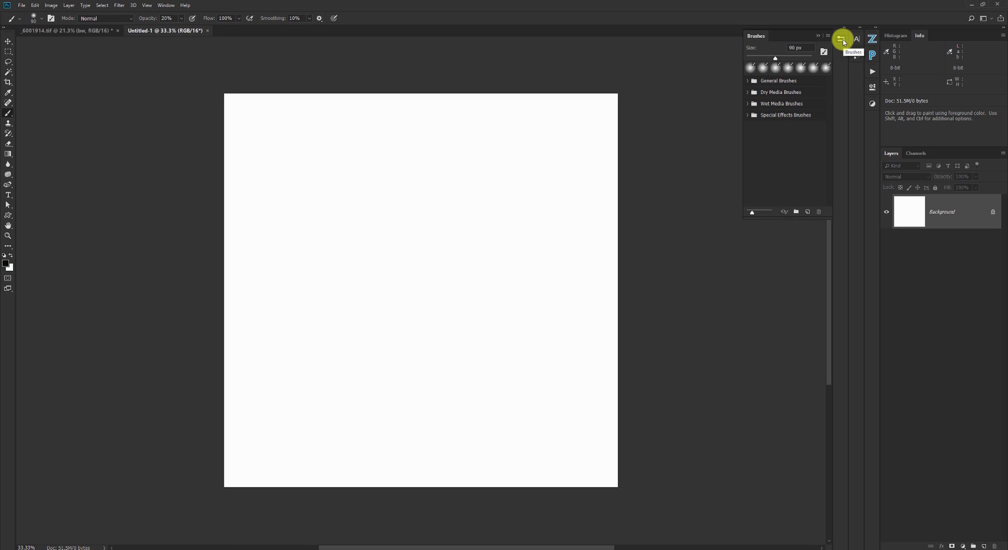
left_click(843, 41)
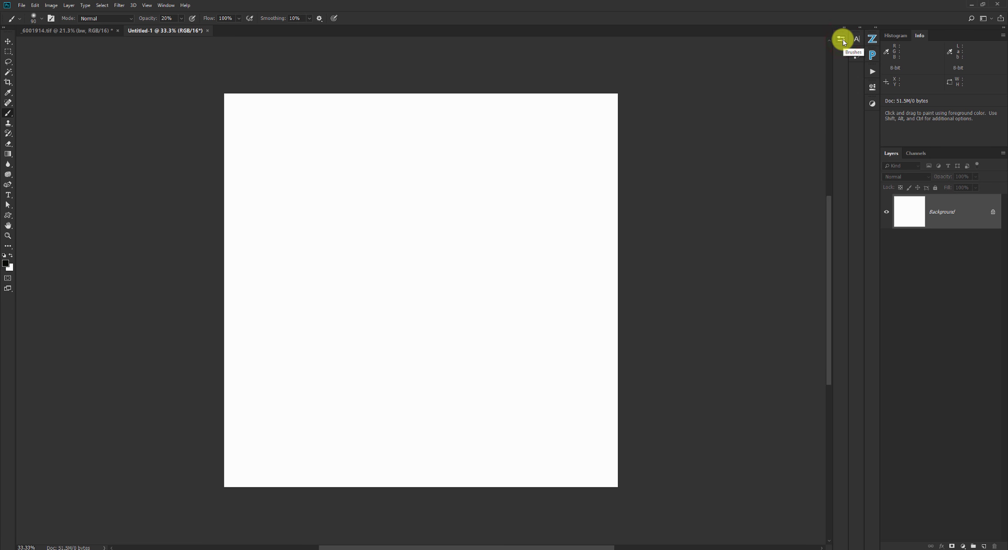
left_click(843, 40)
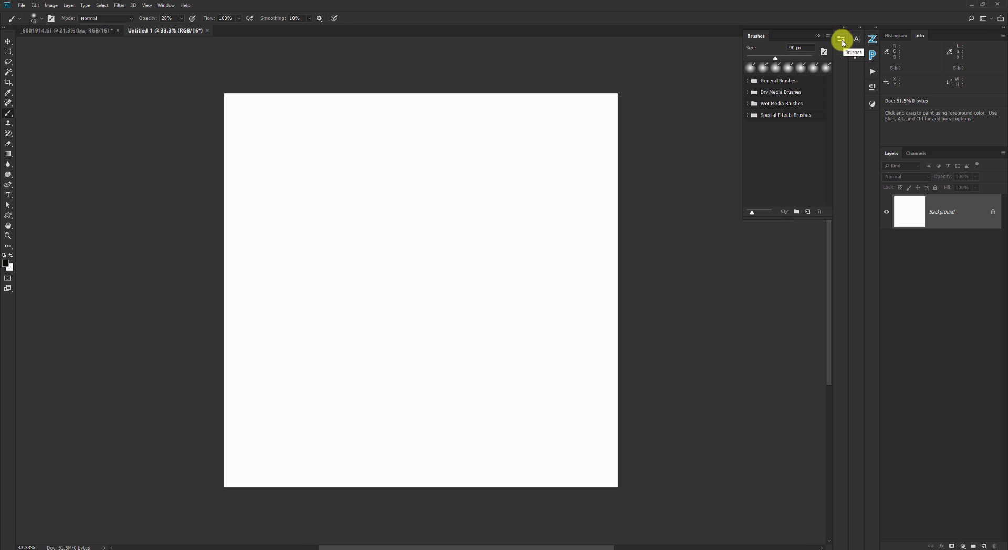
left_click(167, 5)
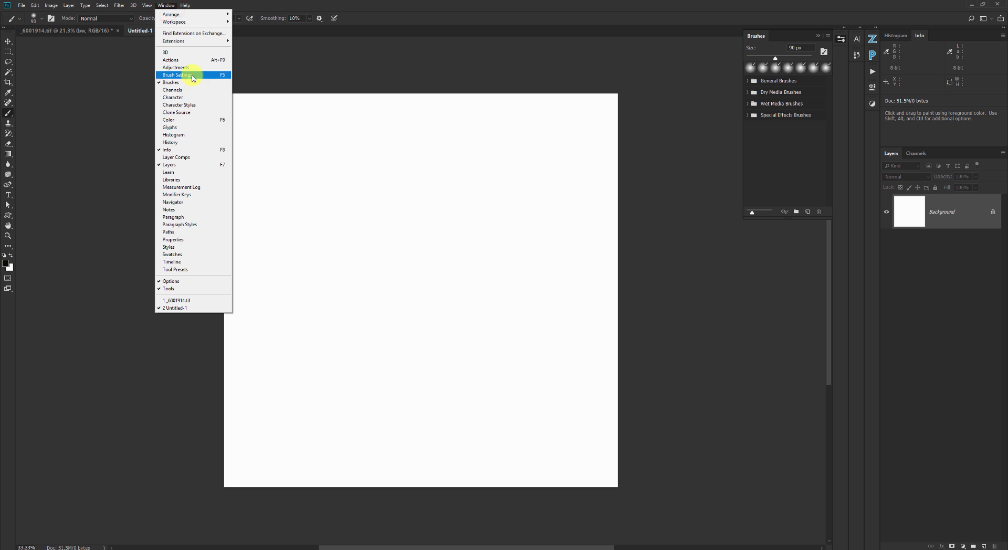
left_click(404, 74)
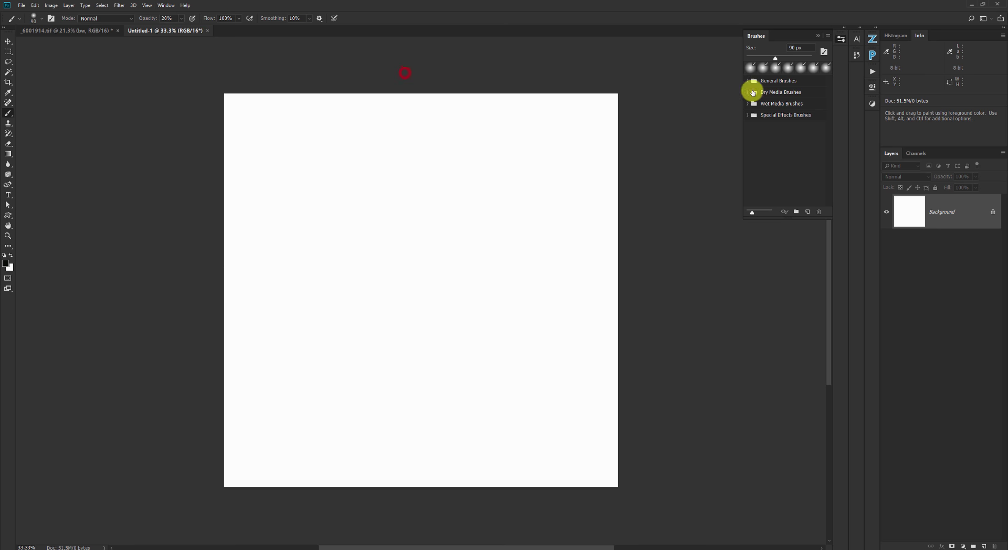
Browse General Brushes and show Soft Round's Brush Settings, with only Smoothing enabled.
left_click(825, 53)
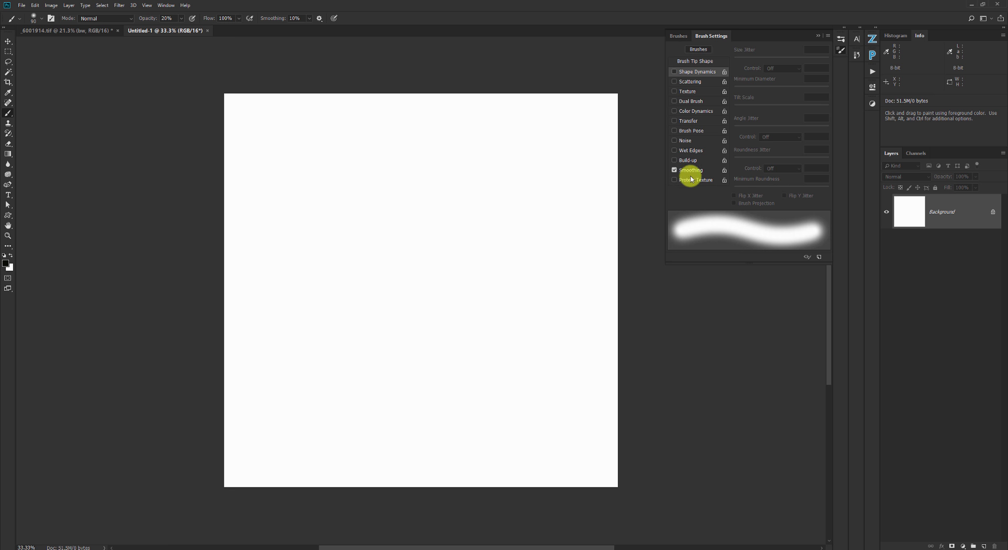
left_click(681, 36)
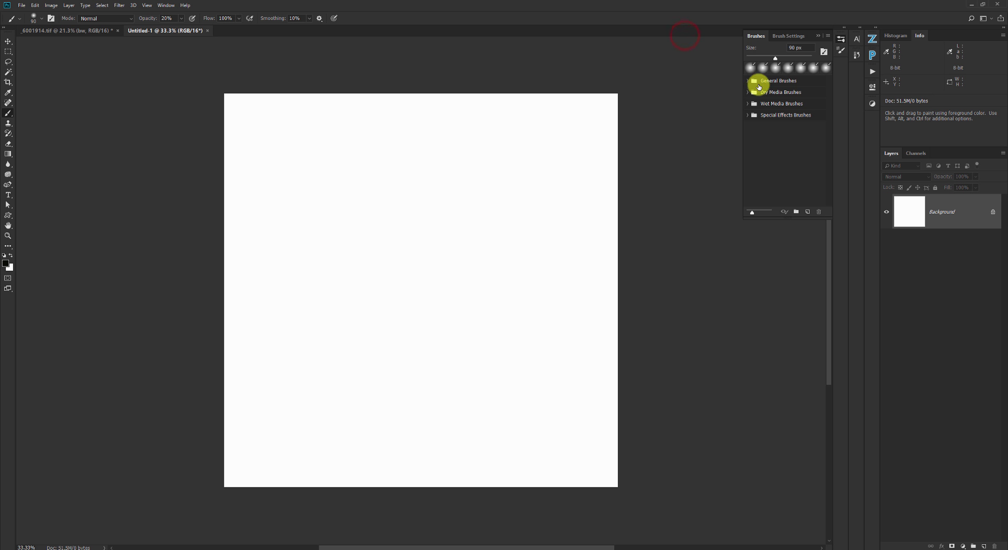
left_click(749, 81)
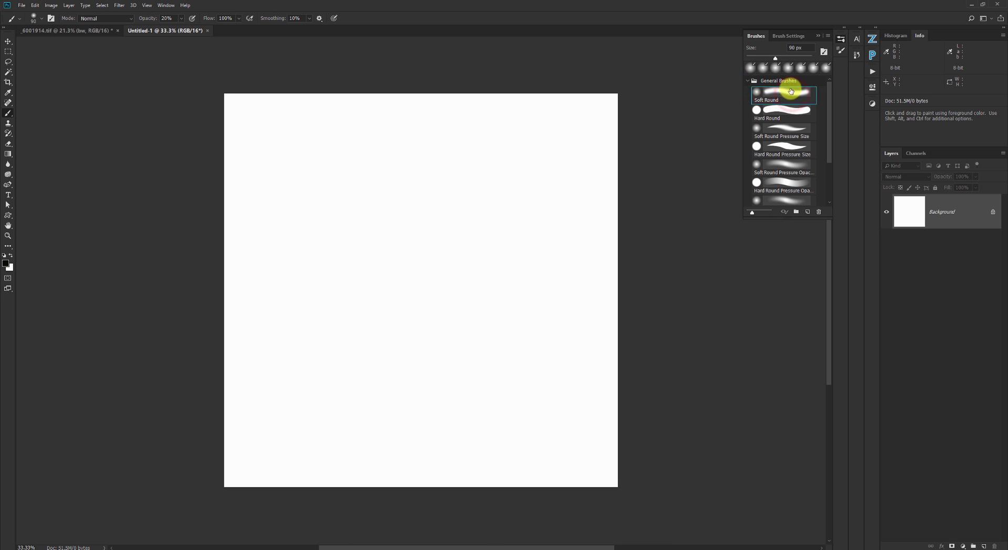
left_click(792, 37)
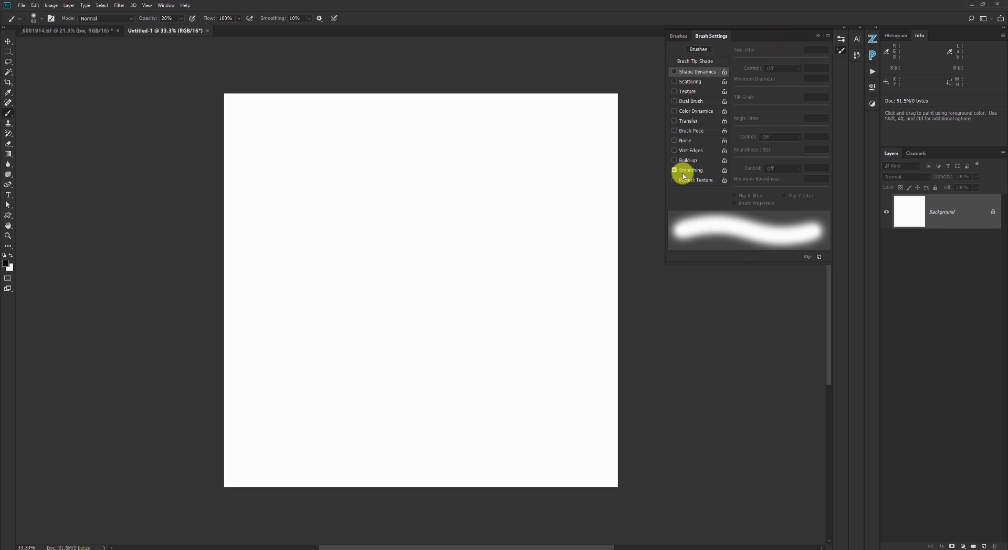
left_click(675, 34)
left_click(779, 150)
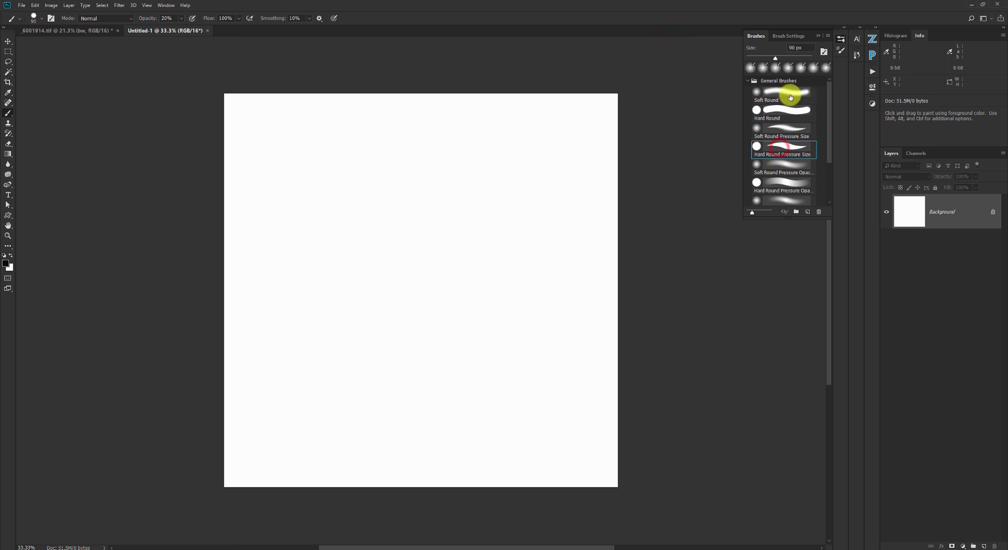
left_click(791, 36)
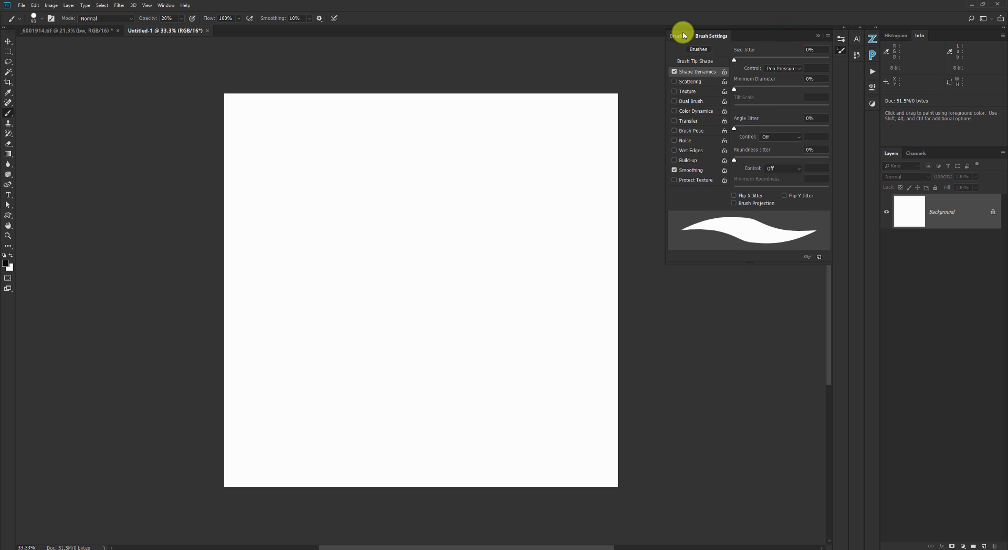
left_click(679, 35)
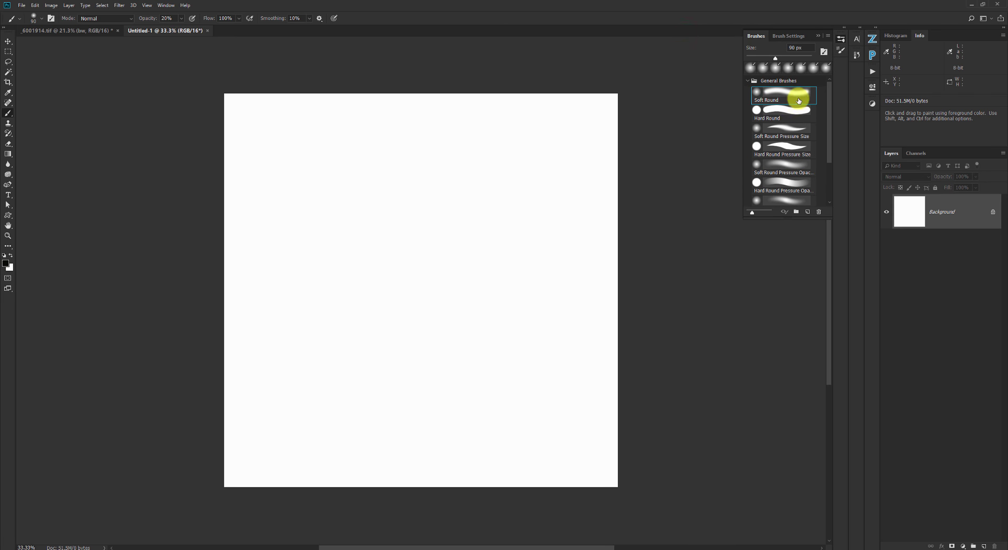
left_click(792, 37)
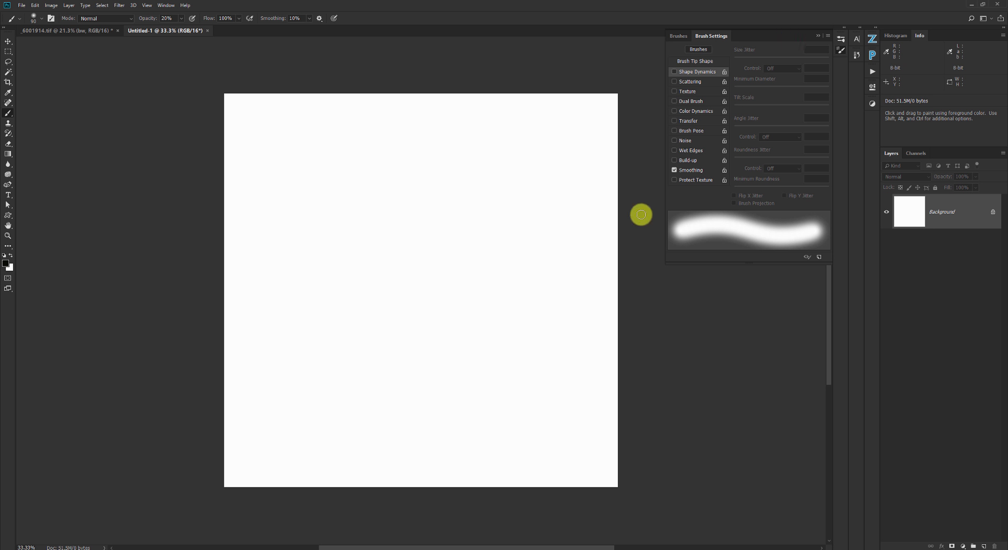
Enable Transfer and set the Opacity Jitter control to Pen Pressure.
left_click(675, 123)
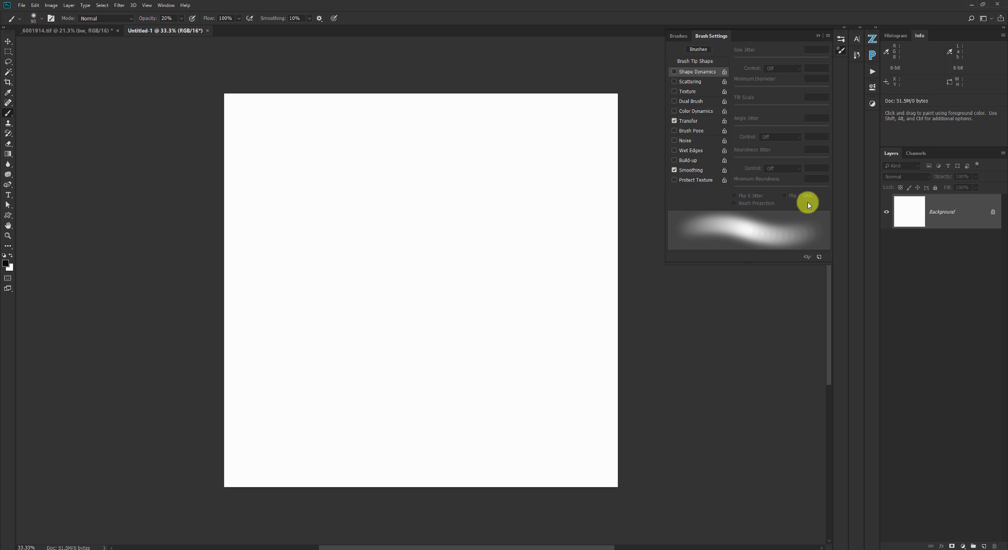
left_click(690, 123)
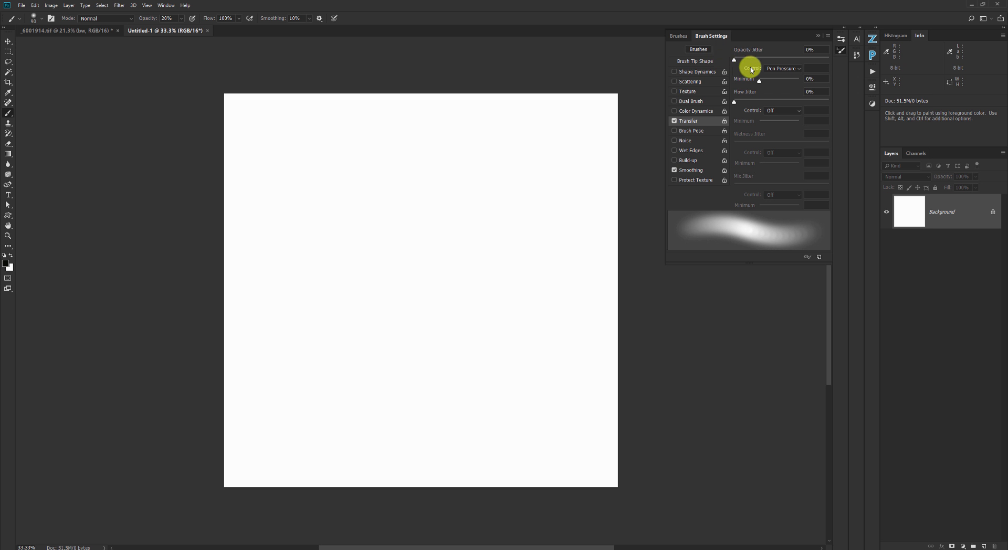
left_click(794, 69)
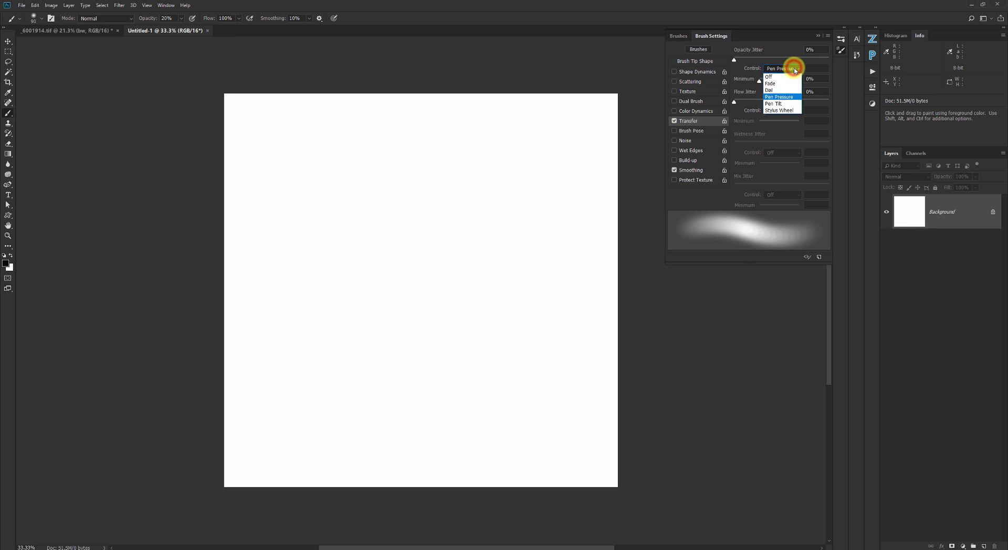
left_click(796, 77)
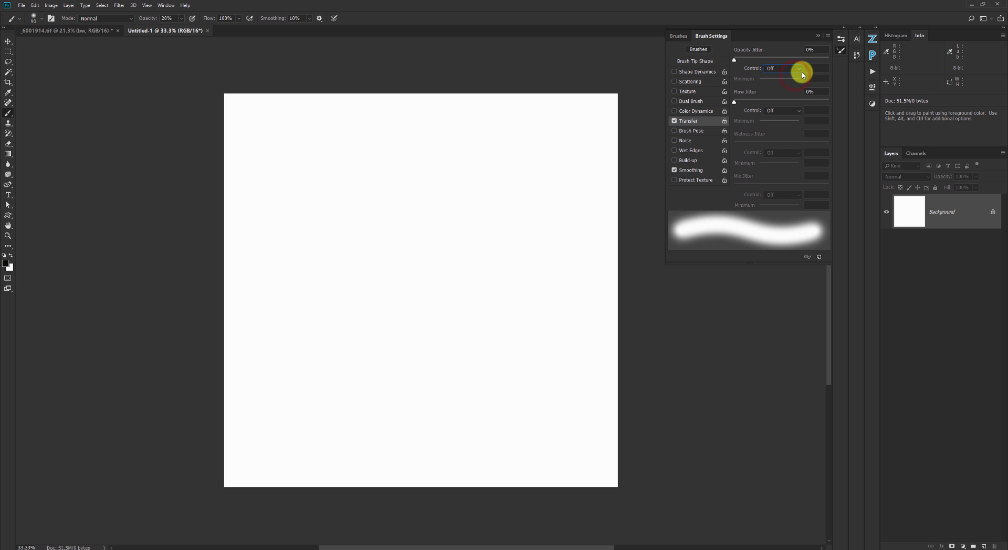
left_click(796, 70)
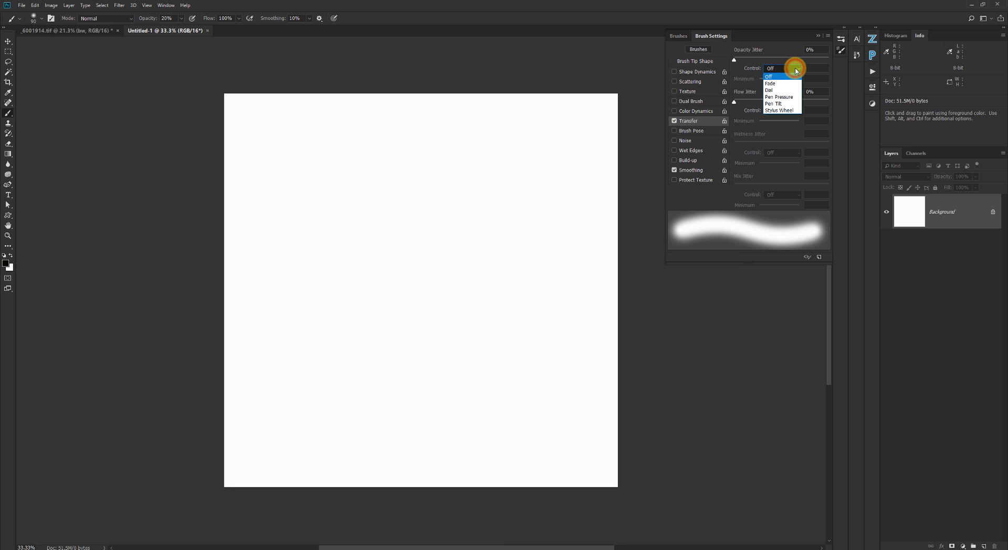
left_click(795, 98)
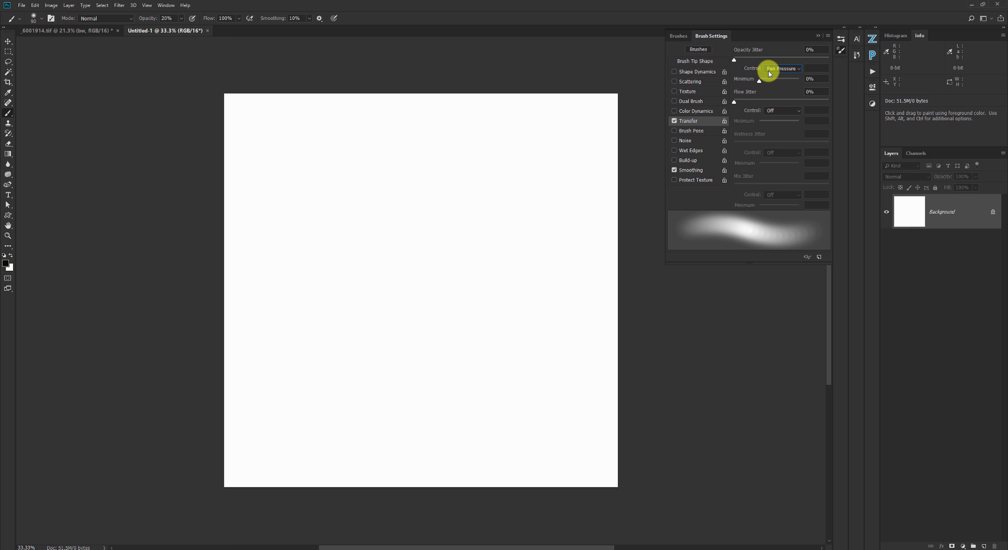
Start a new brush preset named 'opacity only' with Capture Brush Size unchecked.
left_click(829, 40)
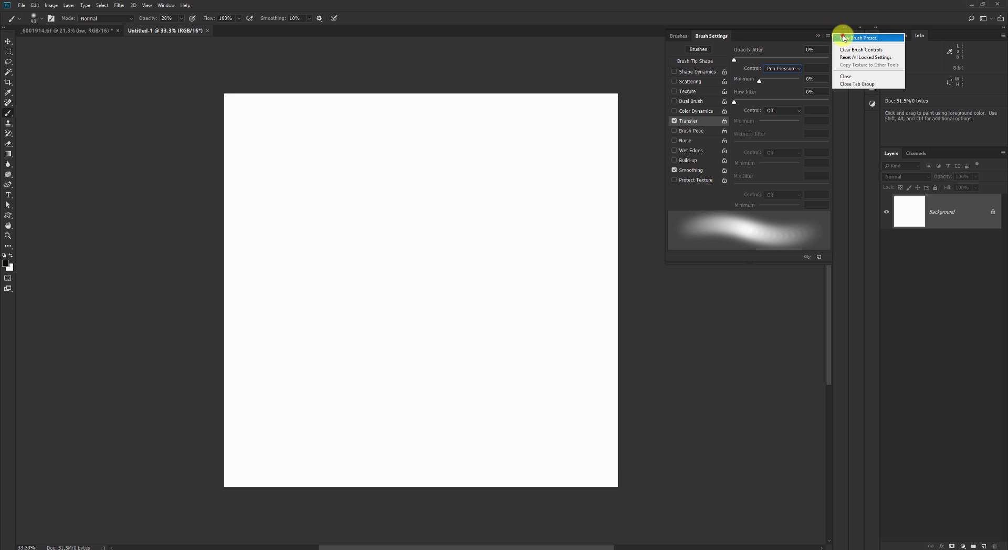
left_click(842, 35)
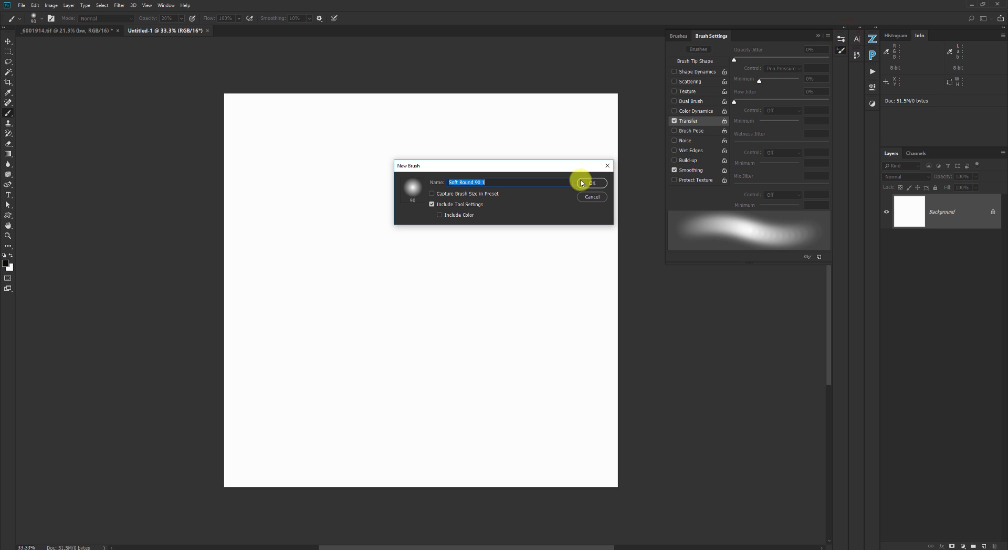
type("opacity only")
left_click(433, 193)
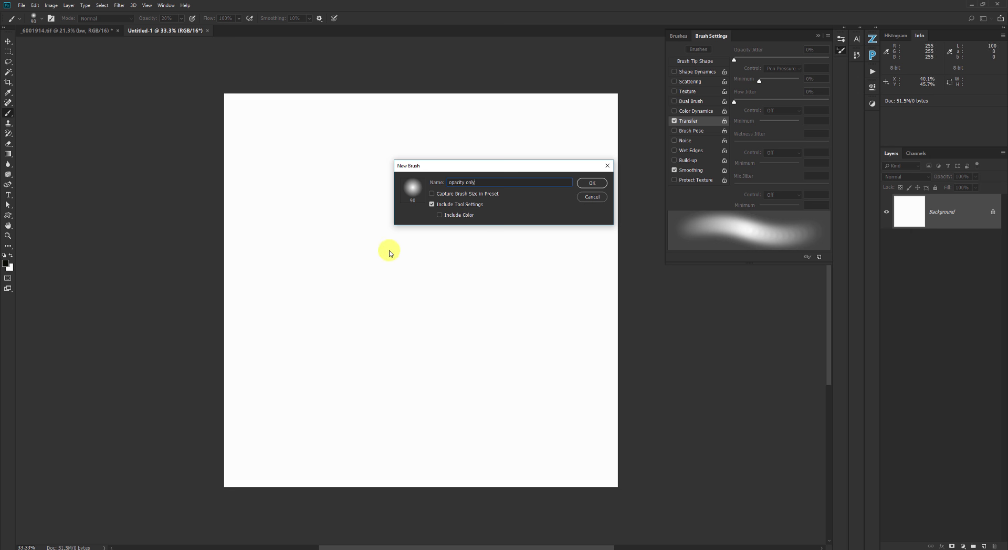
Save the 'opacity only' preset and check that it appears in the brush list.
left_click(596, 184)
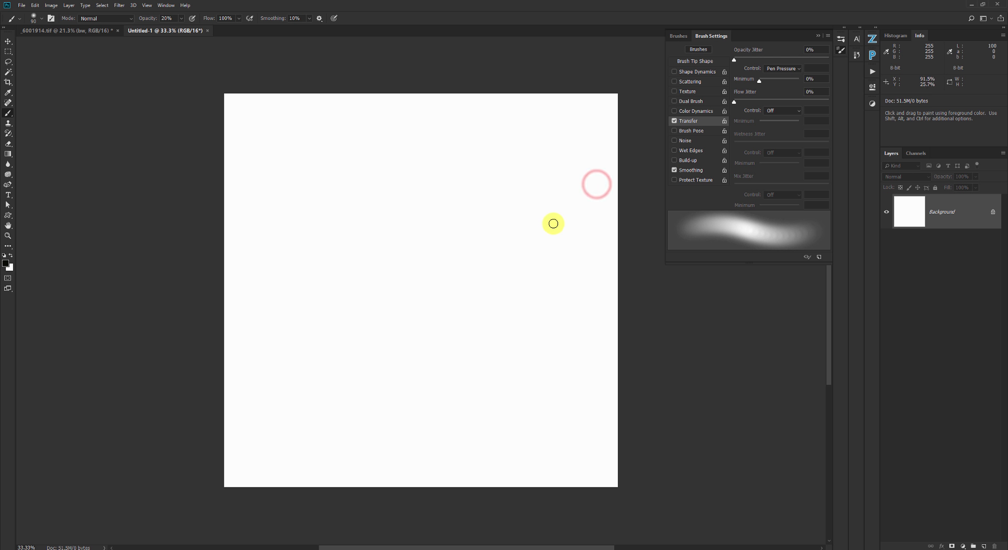
left_click(683, 36)
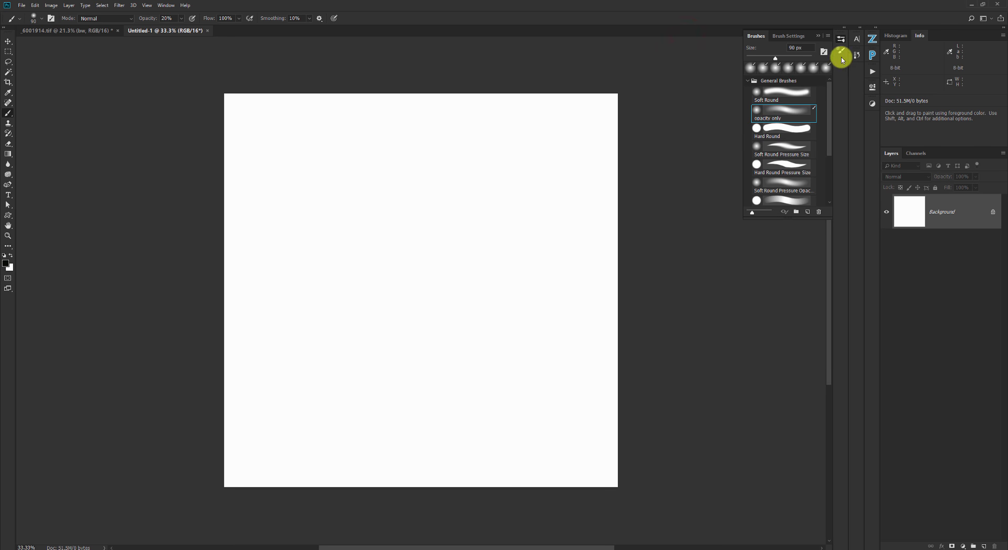
left_click(805, 37)
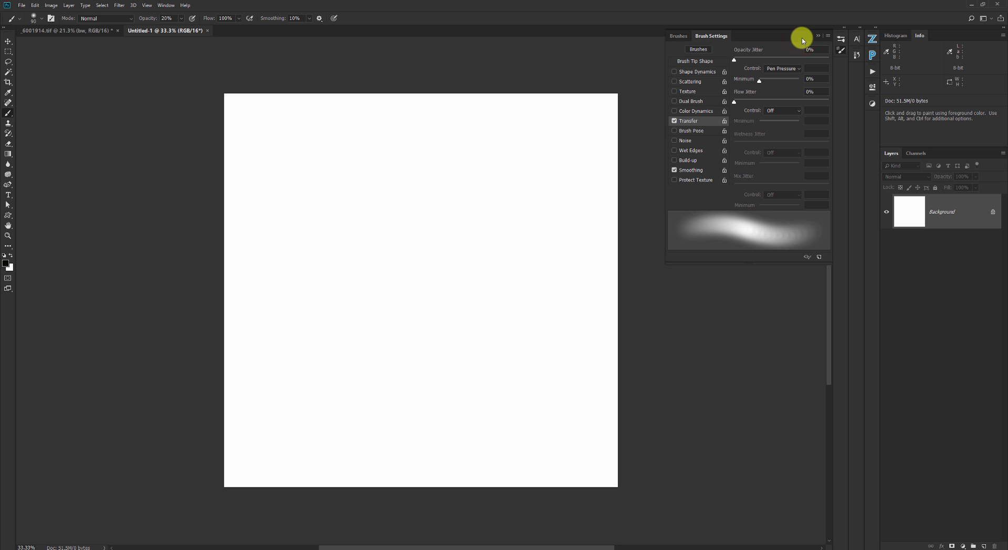
Replace Transfer with Shape Dynamics, setting Size Jitter control to Pen Pressure.
left_click(675, 122)
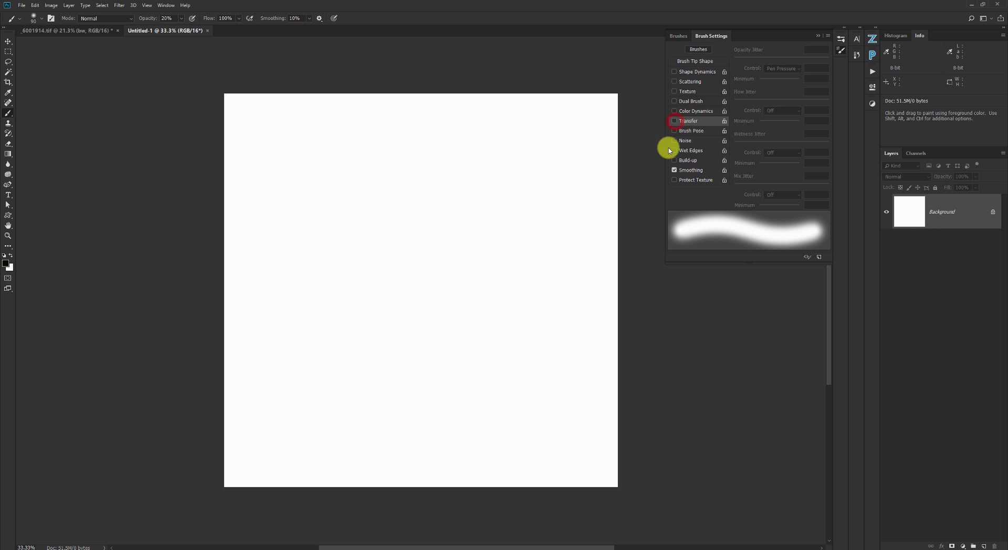
left_click(677, 74)
left_click(700, 73)
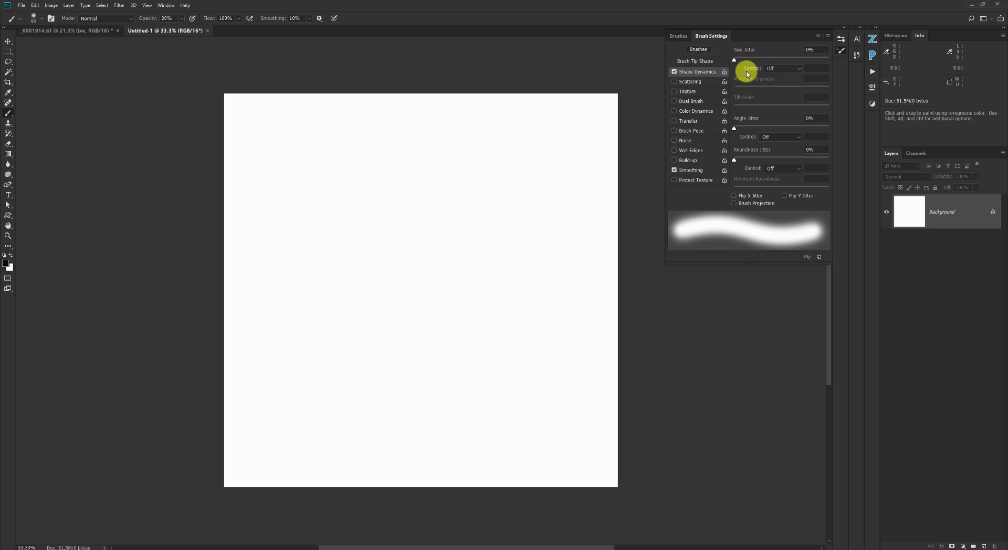
left_click(789, 70)
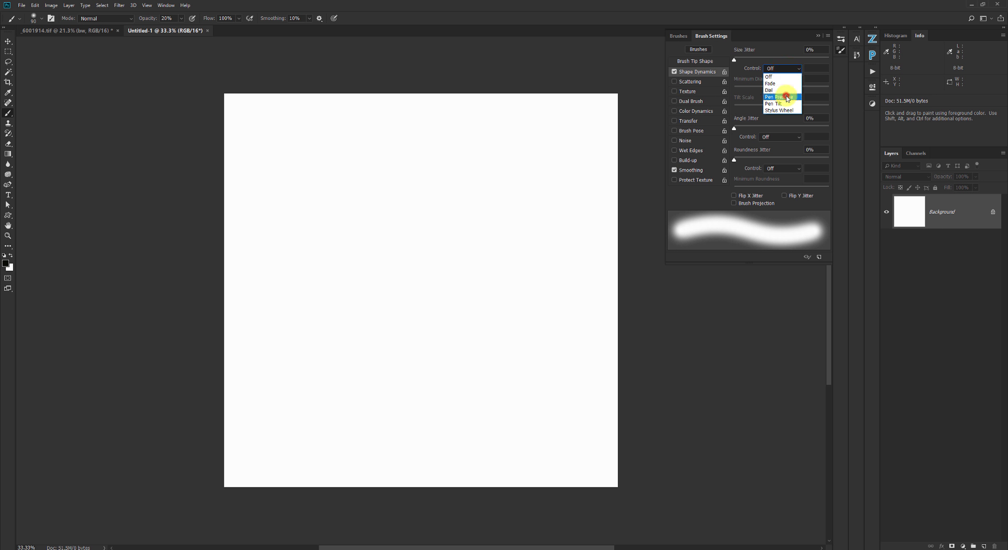
left_click(788, 97)
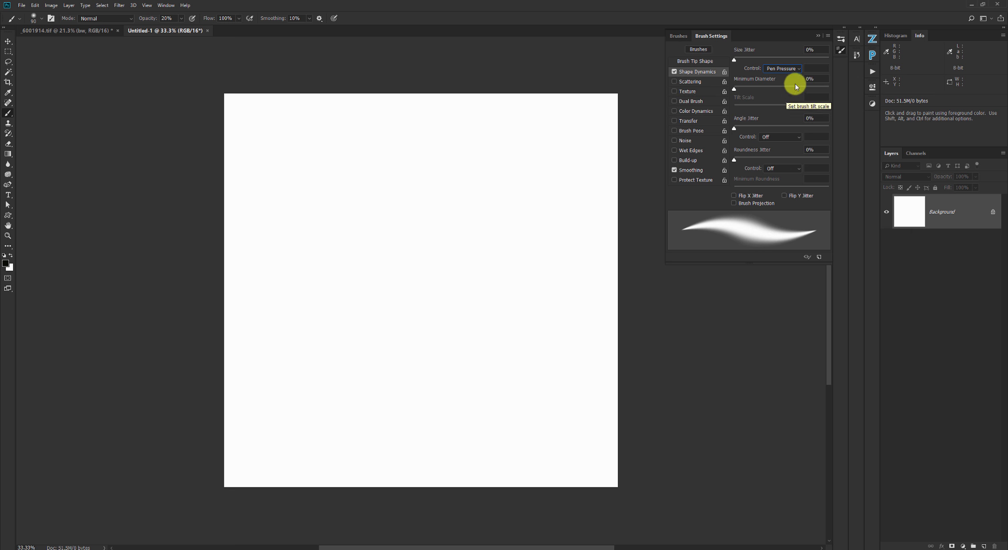
left_click(828, 37)
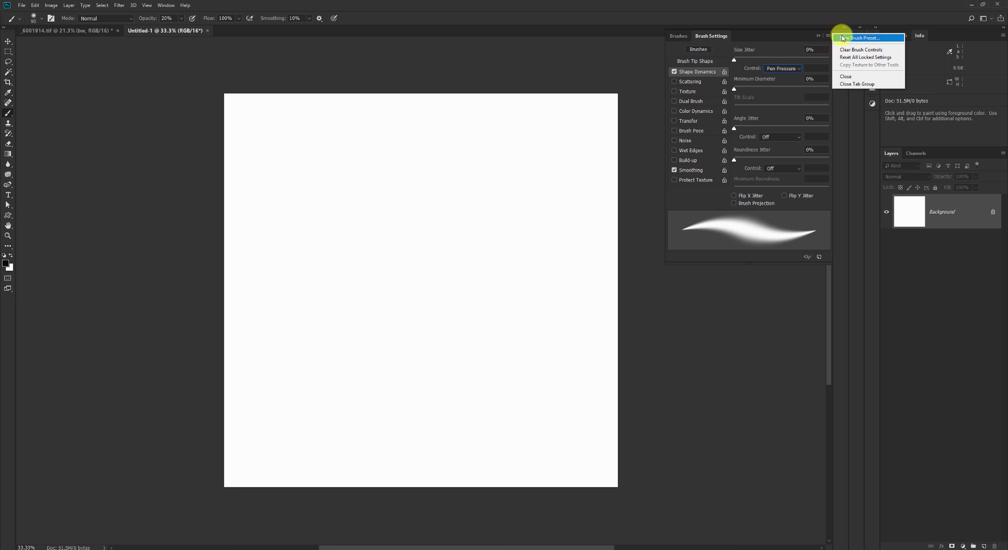
Save the pressure-size brush as a new preset named 'size only'.
left_click(843, 38)
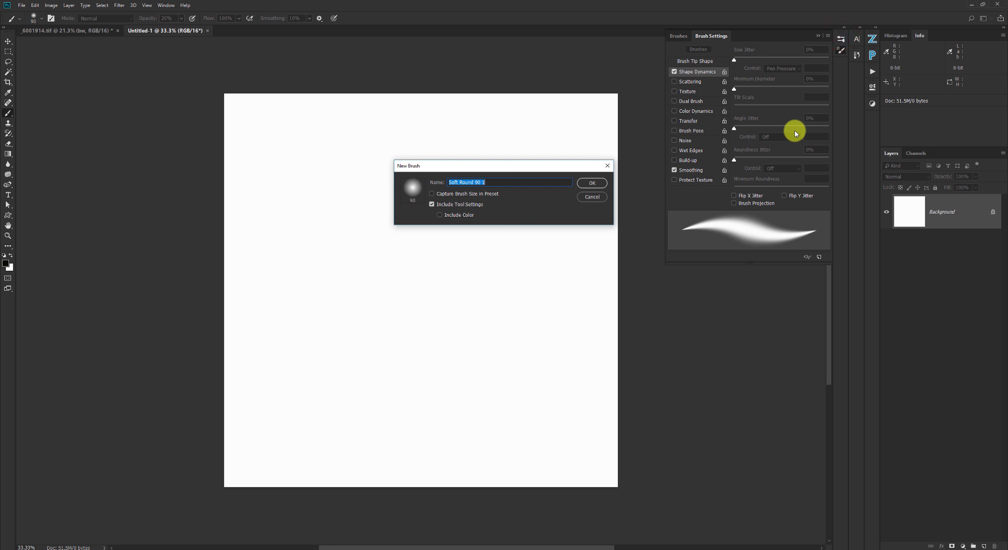
type("size only")
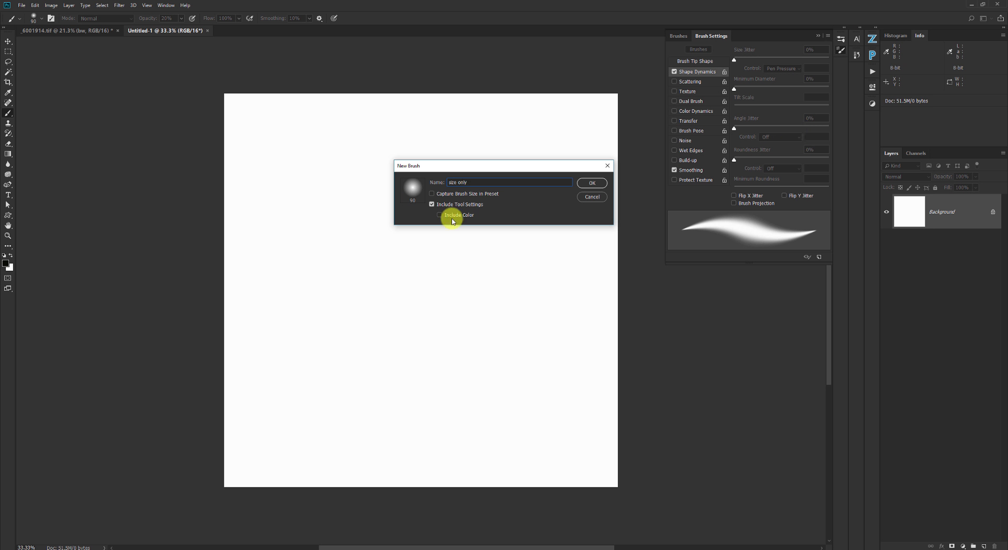
left_click(595, 185)
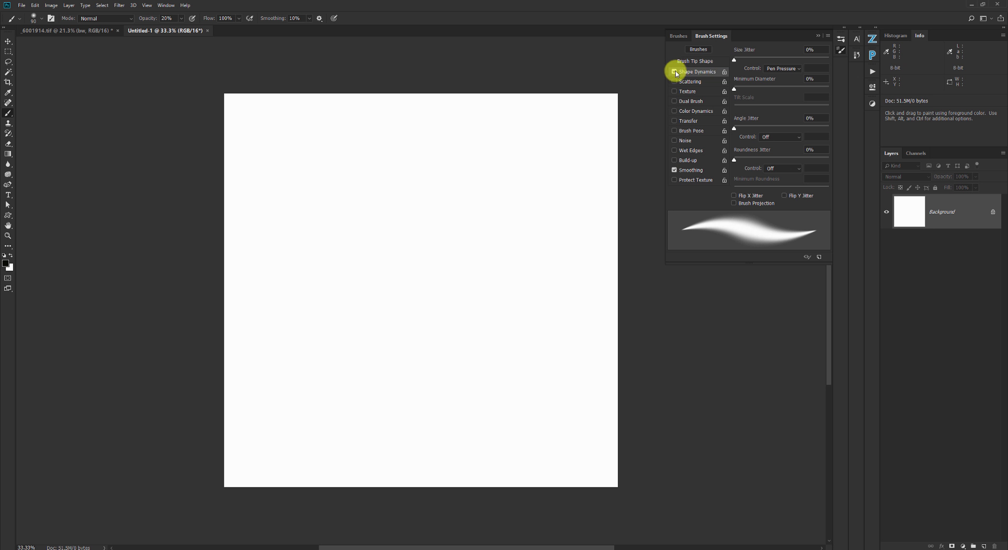
Turn off Shape Dynamics and save the brush as a new preset named 'no pressure'.
left_click(675, 72)
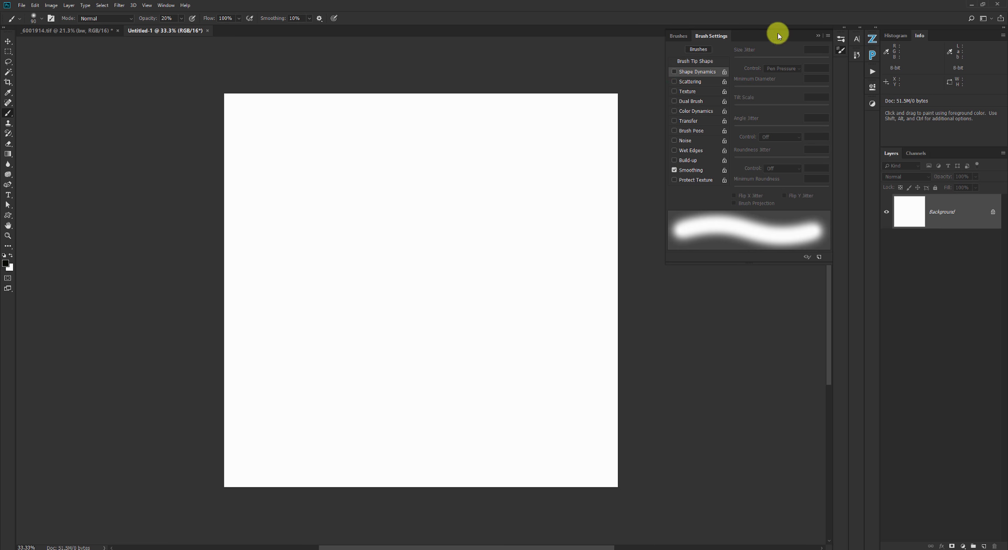
left_click(829, 35)
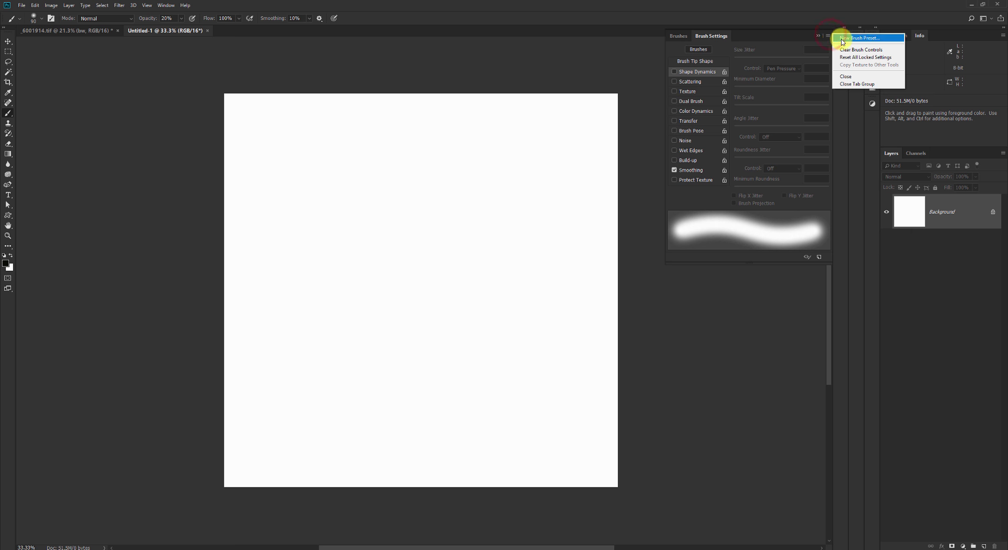
left_click(847, 38)
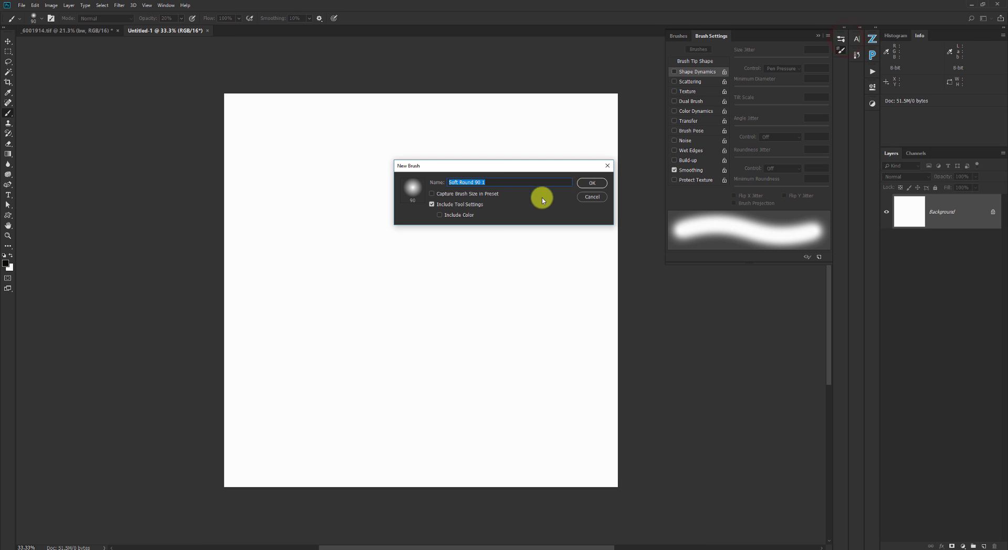
type("no pressure")
left_click(599, 183)
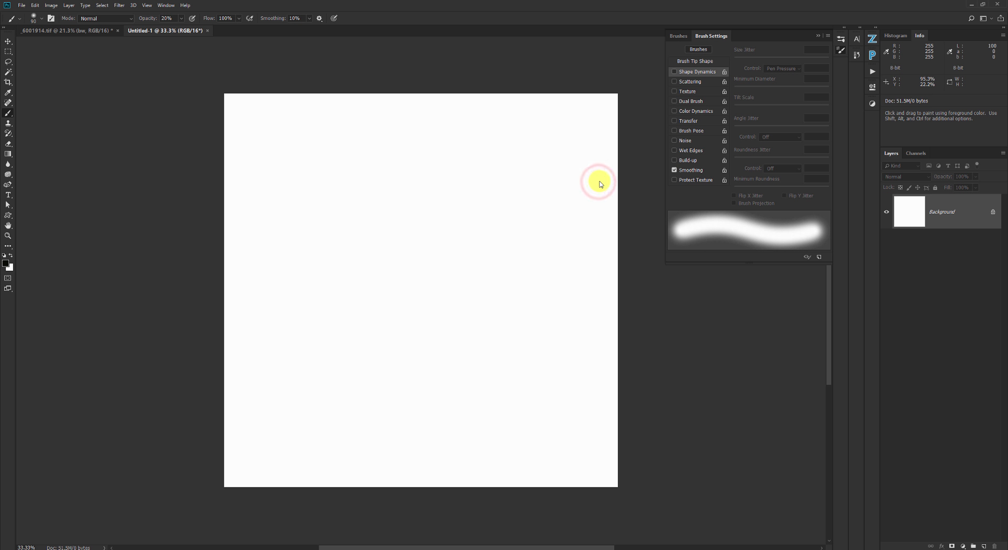
left_click(682, 41)
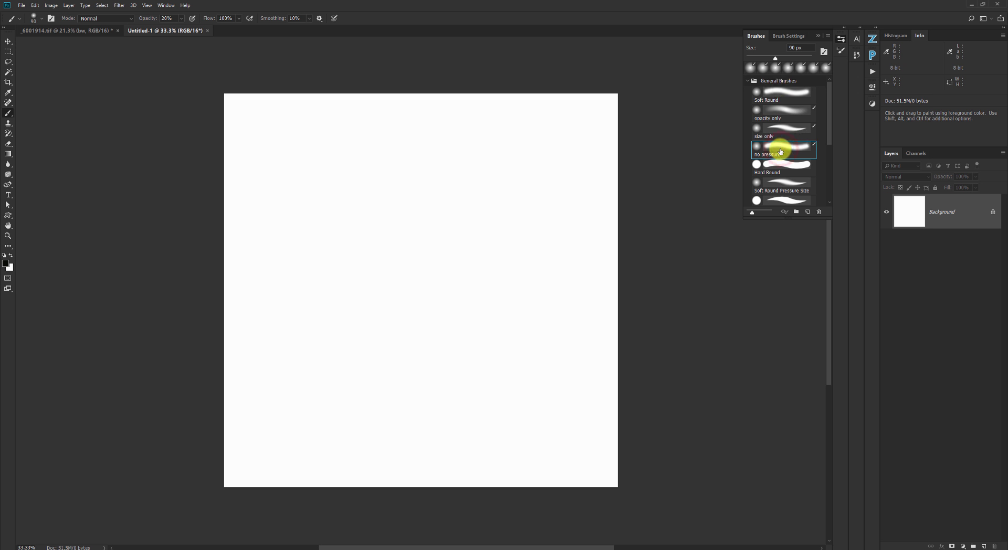
Export 'opacity only', 'size only' and 'no pressure' together as a wacom .abr file.
key("shift")
left_click(785, 110, "shift")
left_click(828, 37)
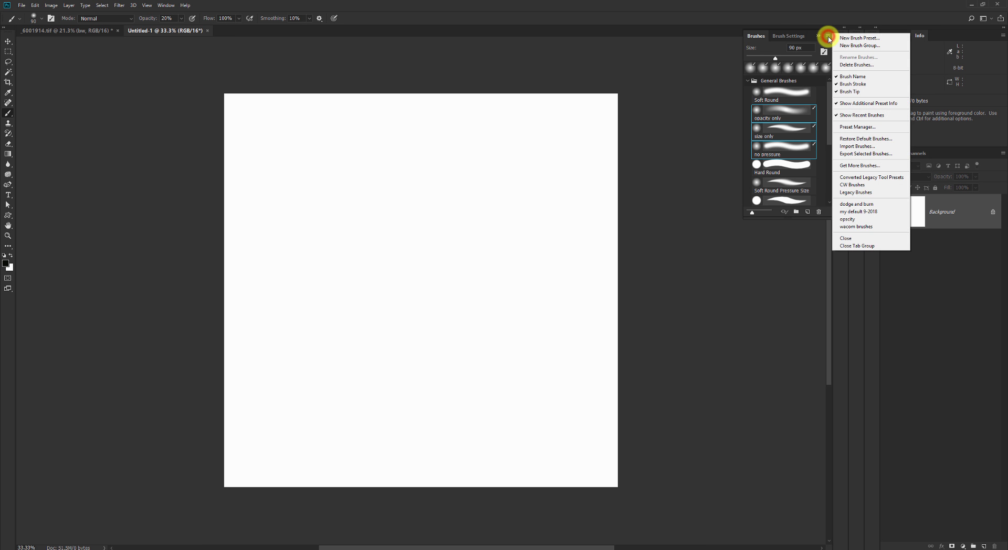
left_click(863, 159)
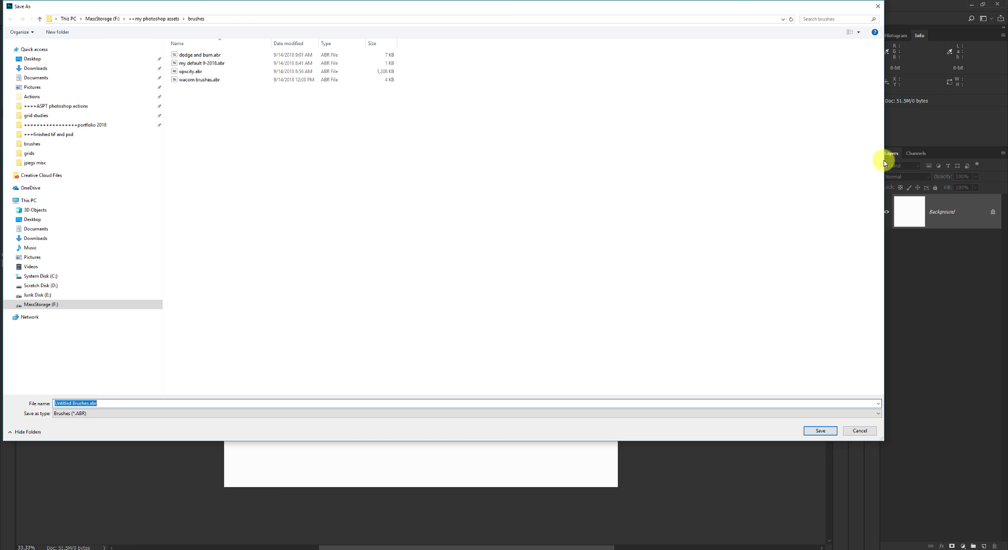
mouse_move(885, 159)
left_mouse_down()
mouse_move(479, 162)
mouse_move(315, 141)
mouse_move(295, 221)
left_mouse_up()
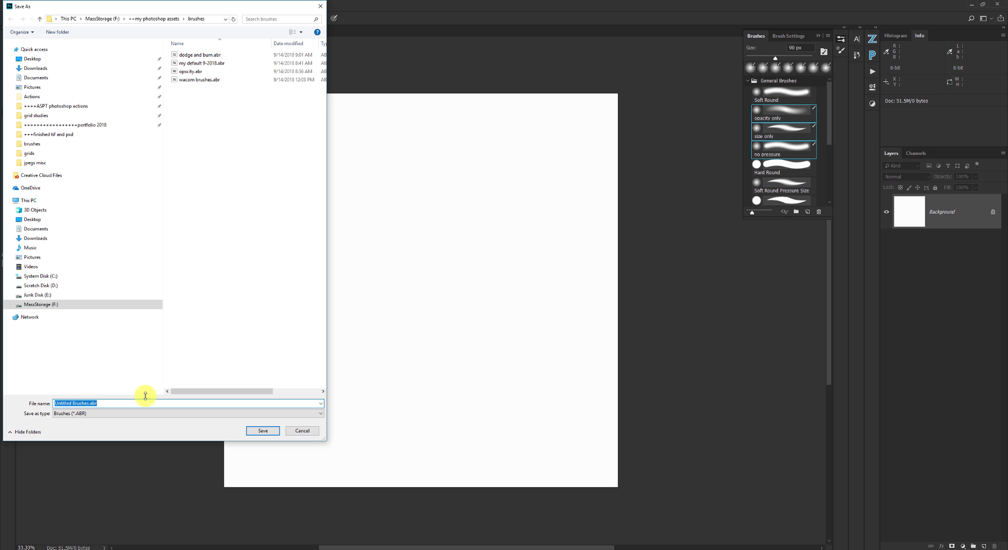
type("jims wacom")
key("Return")
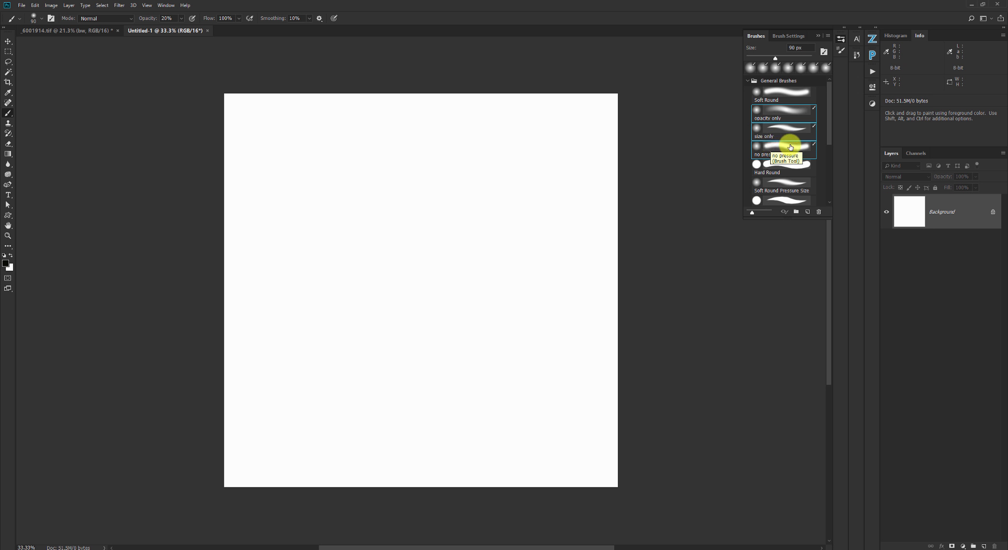
Collapse General Brushes and import the saved wacom brush .abr file via the panel menu.
left_click_drag(804, 147, 821, 212)
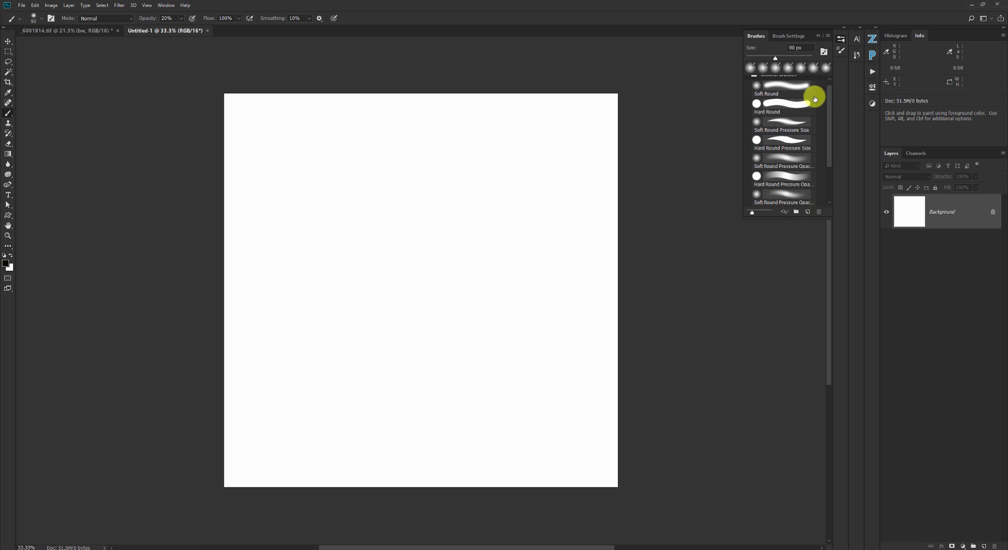
left_click(827, 86)
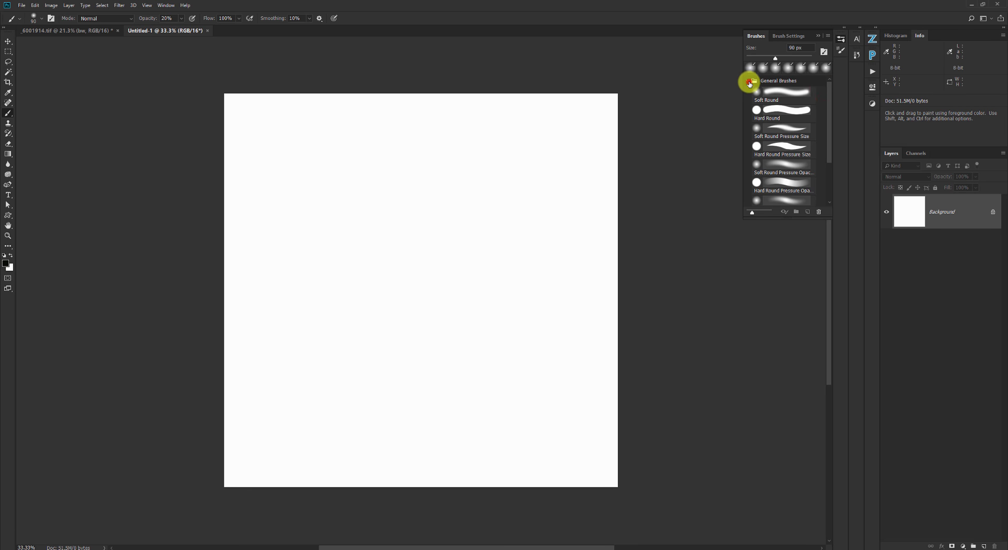
left_click(748, 82)
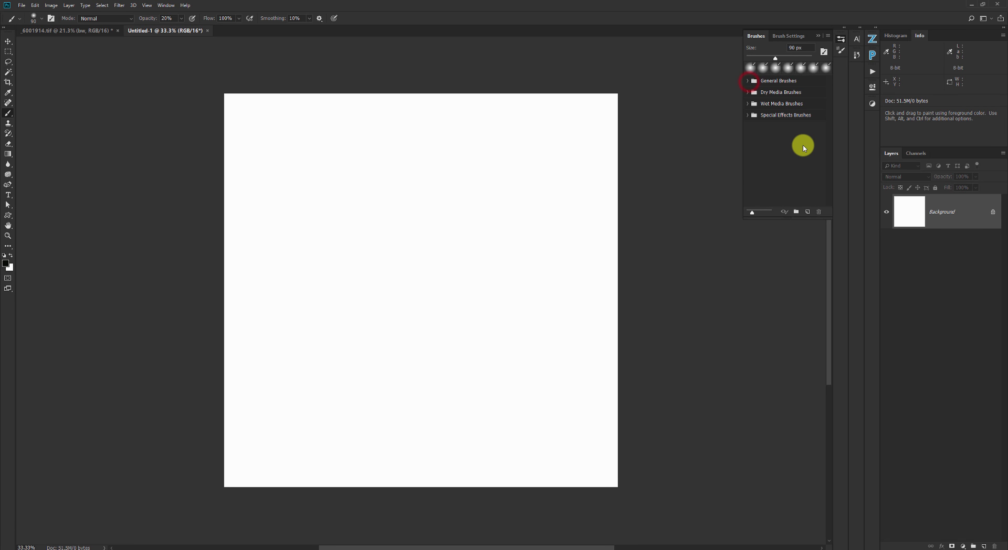
left_click(828, 35)
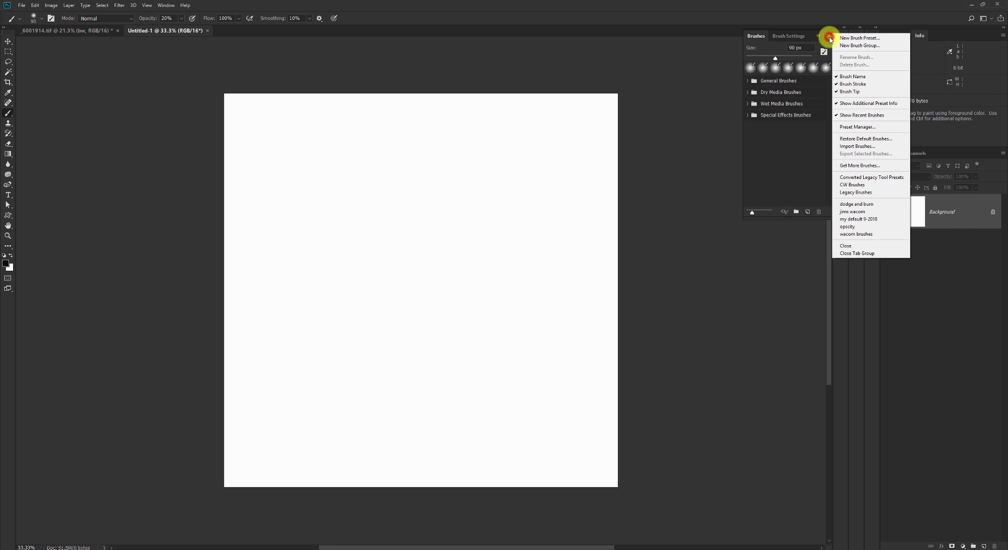
left_click(861, 146)
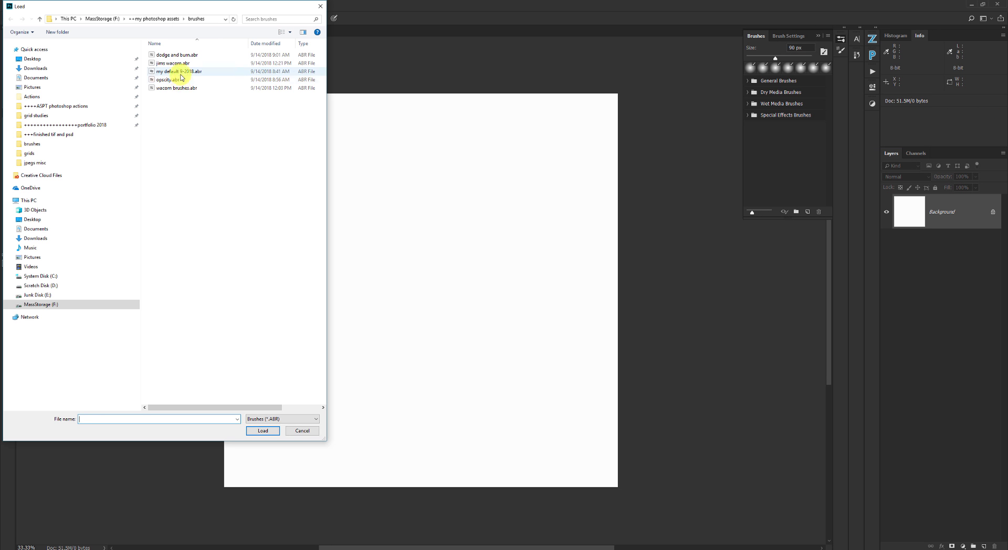
left_click(172, 63)
left_click(263, 431)
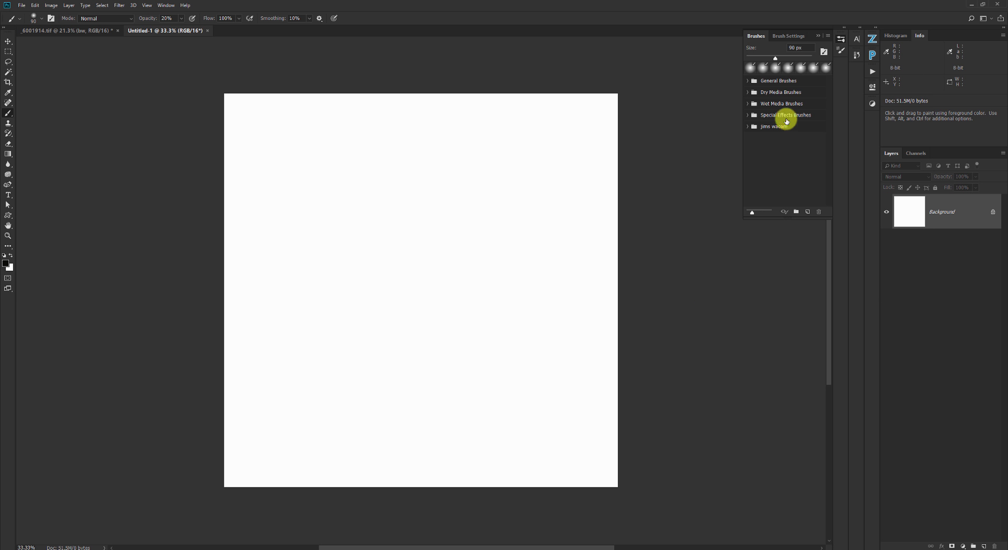
Move the imported brush group above General Brushes and expand it to show its three presets.
left_click(749, 127)
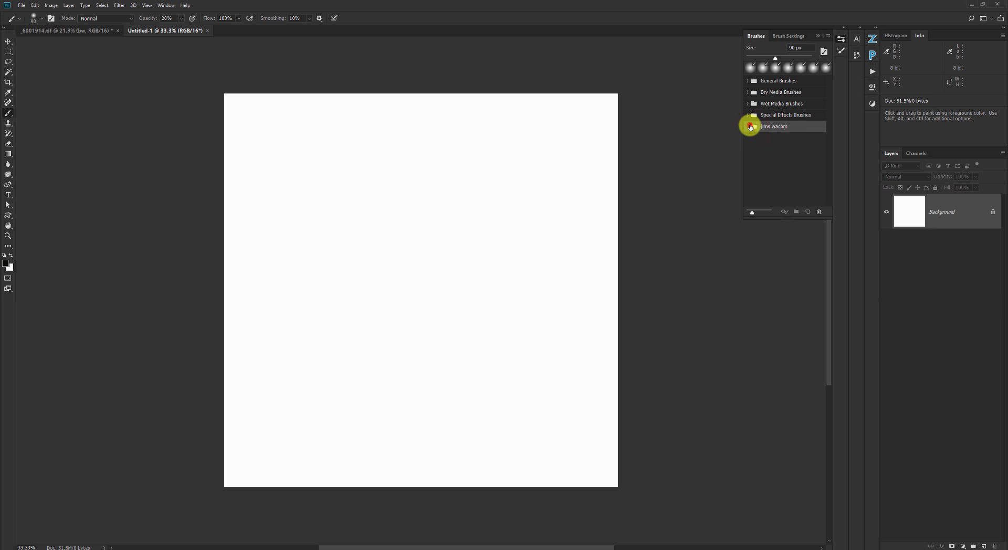
left_click(746, 127)
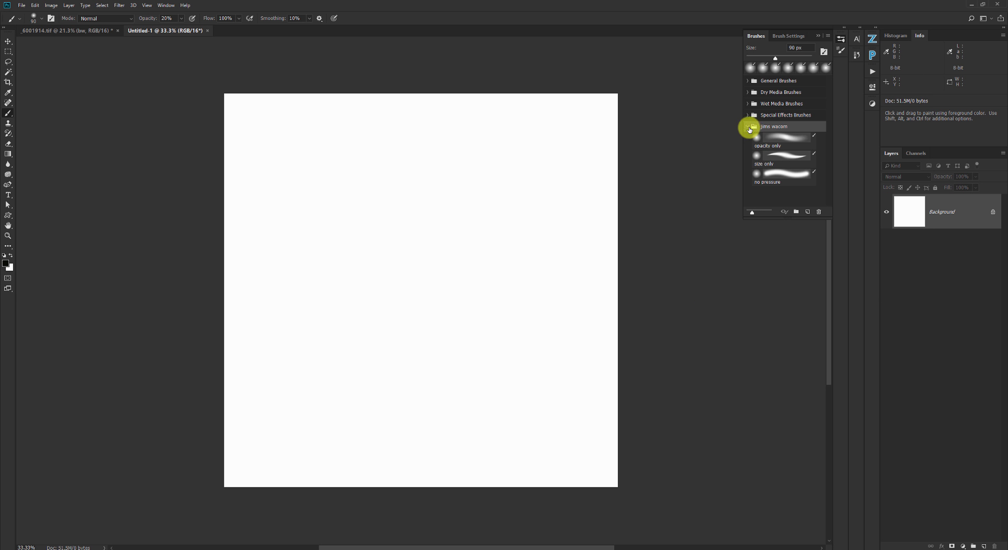
left_click(749, 128)
left_click_drag(772, 126, 772, 76)
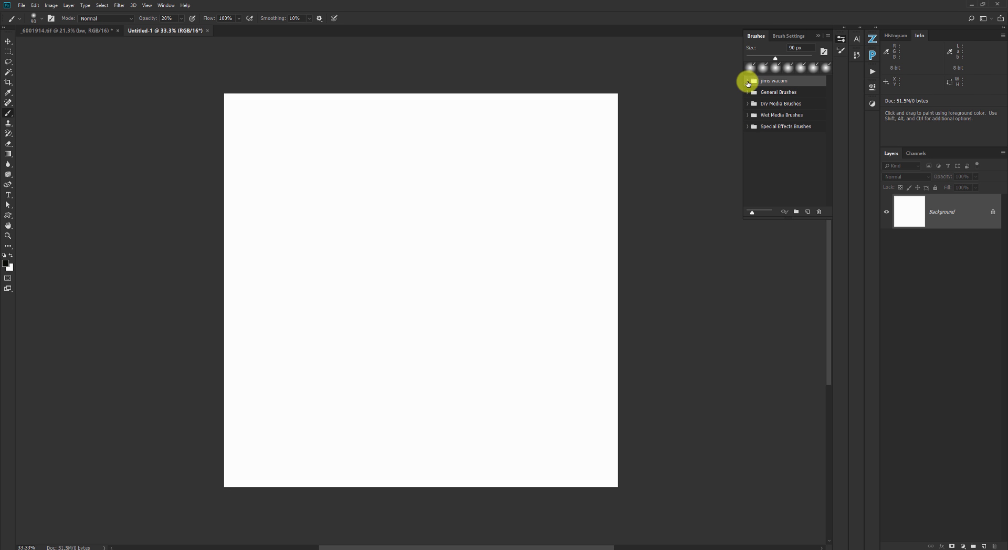
left_click(747, 82)
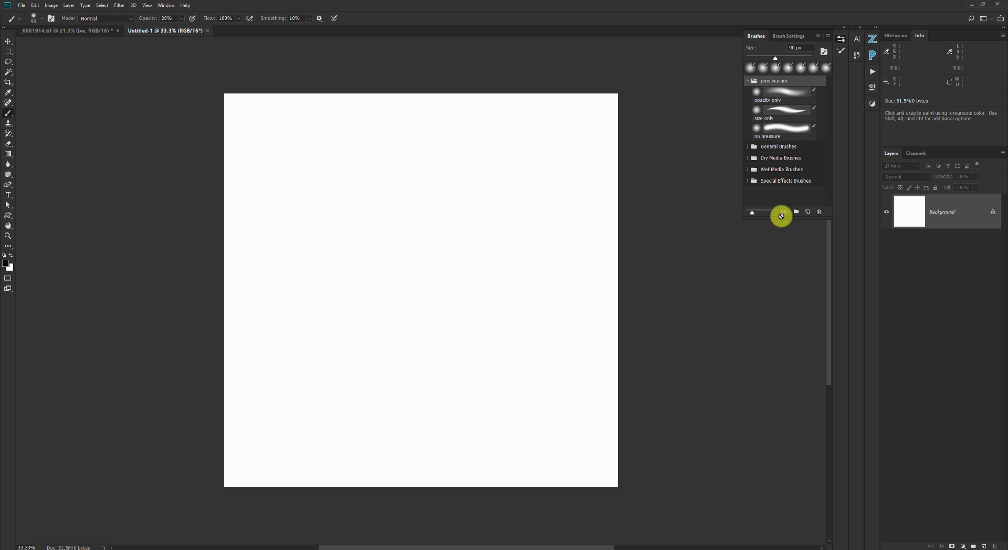
Shorten the Brushes panel and select the 'opacity only' brush, leaving its opacity at 100%.
left_click_drag(781, 219, 780, 154)
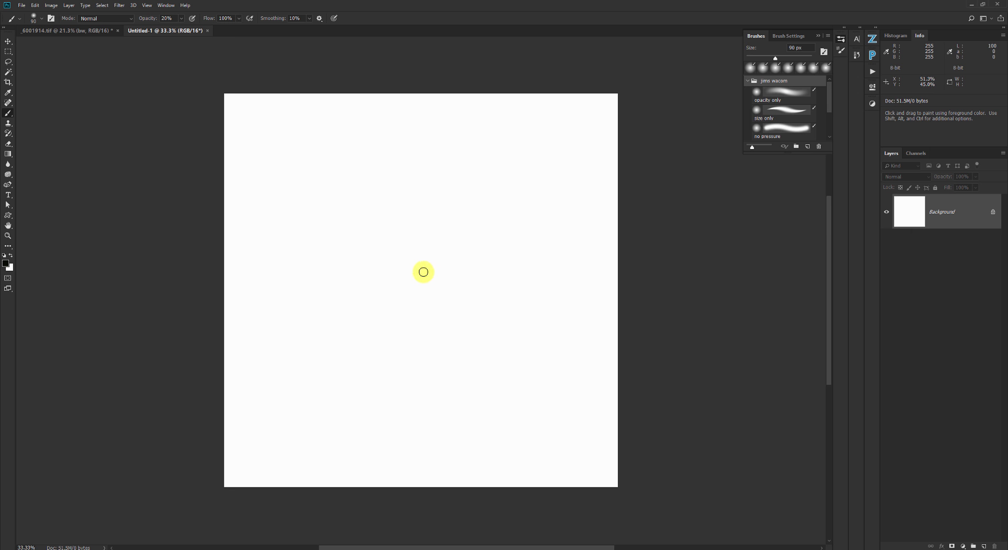
key("v")
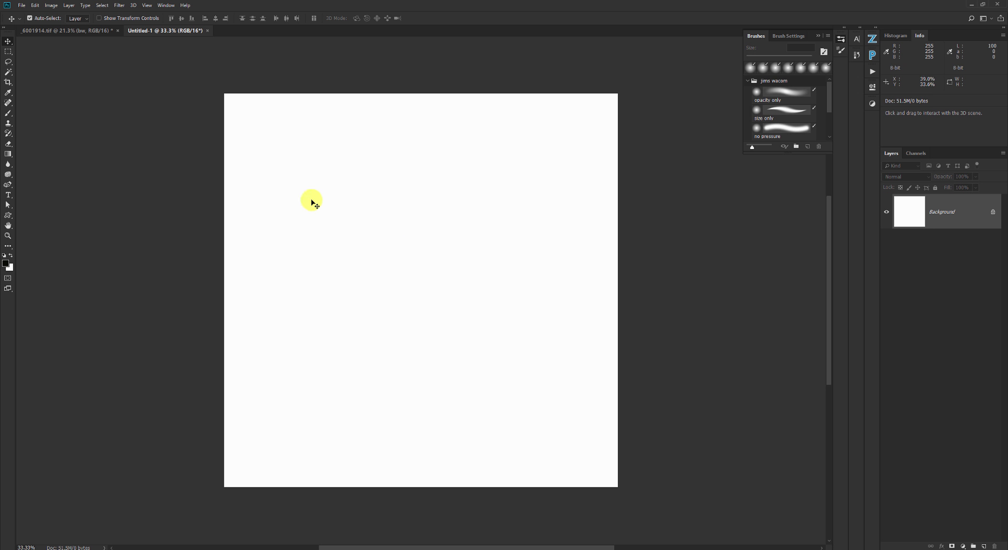
left_click(783, 94)
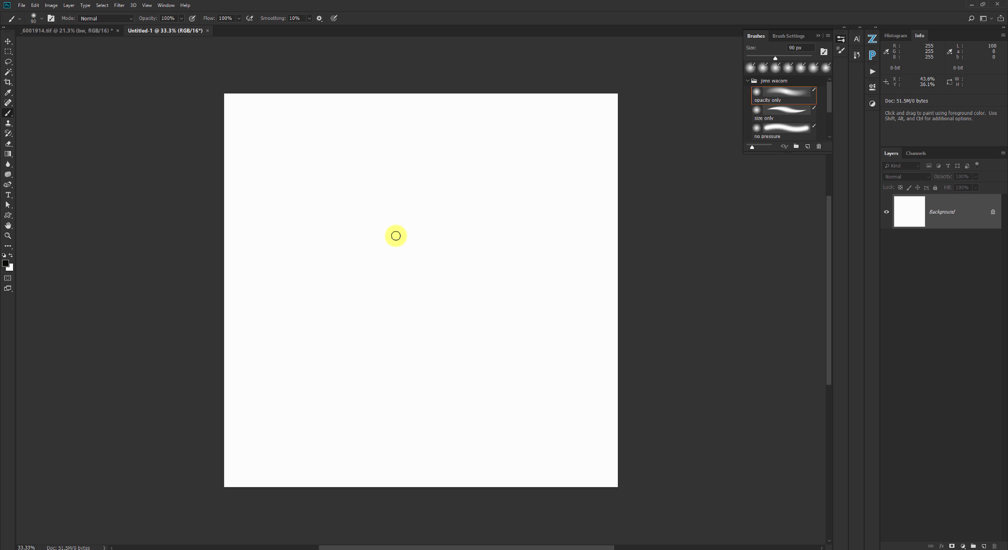
key("0")
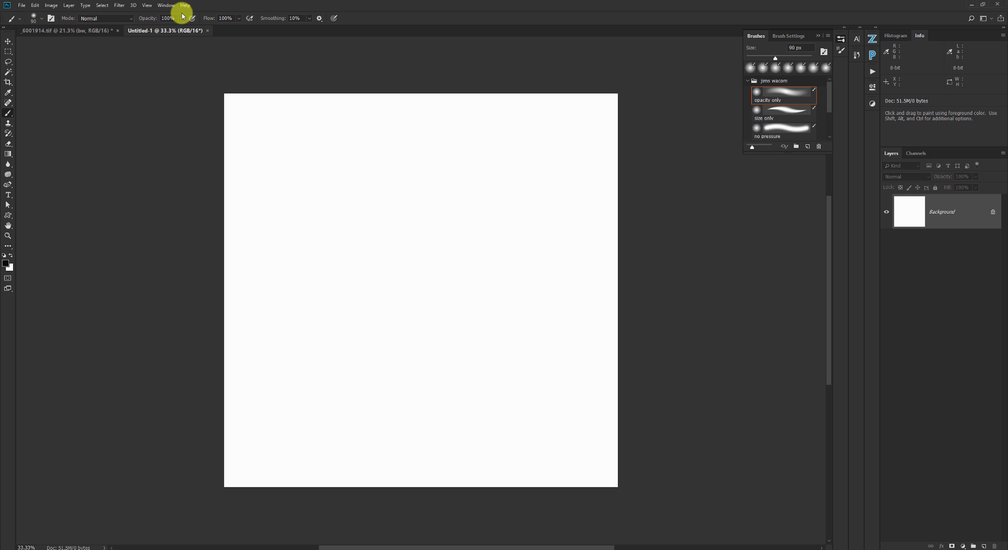
key("3")
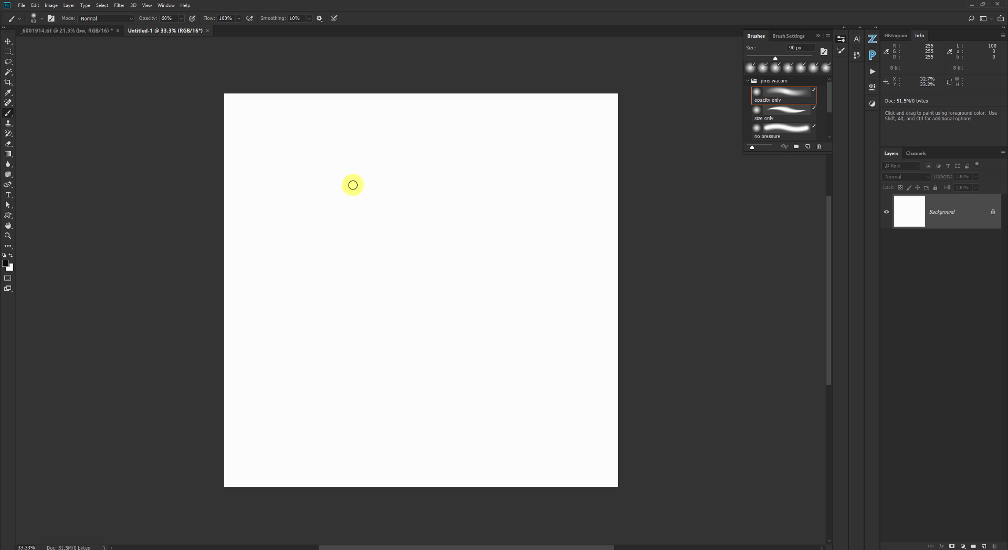
key("0")
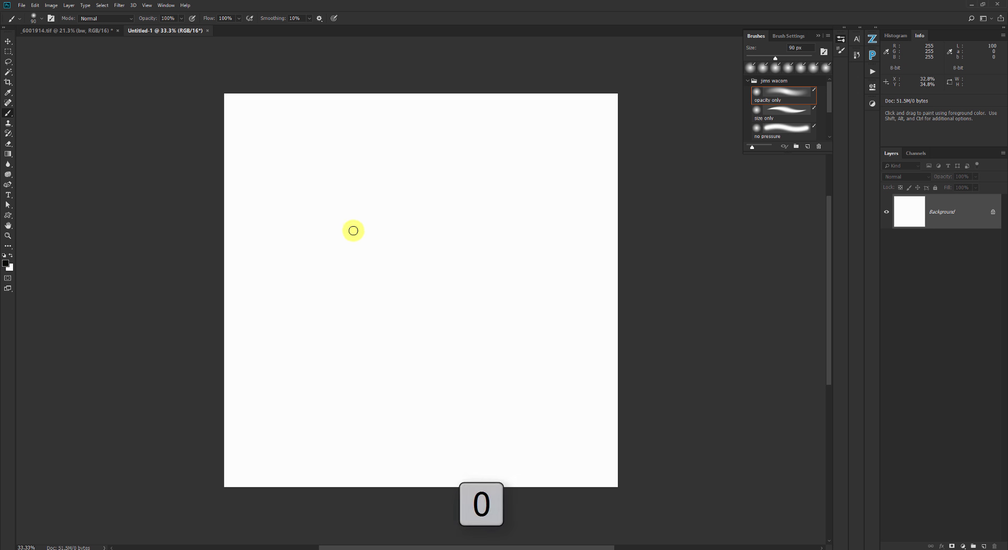
Test the 'no pressure' brush with scribbles at 90% and 100% opacity, undoing each stroke.
left_click(774, 127)
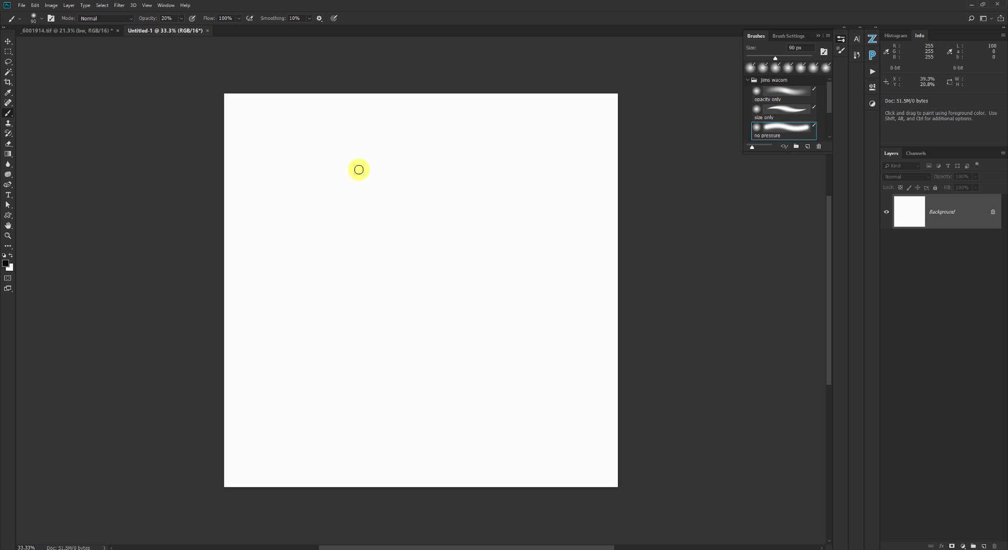
mouse_move(277, 202)
left_mouse_down()
mouse_move(396, 175)
mouse_move(390, 239)
mouse_move(399, 254)
left_mouse_up()
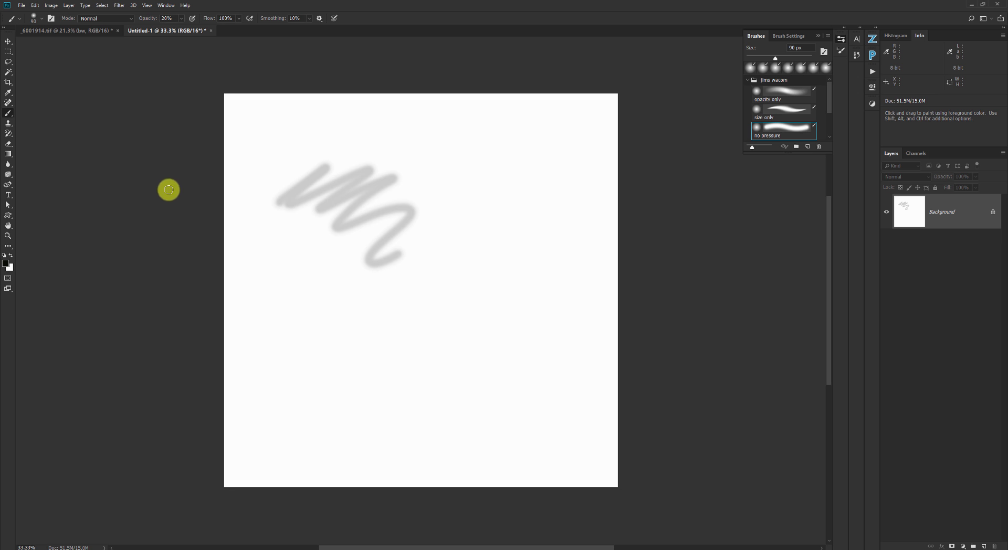
key("9")
key("ctrl+z")
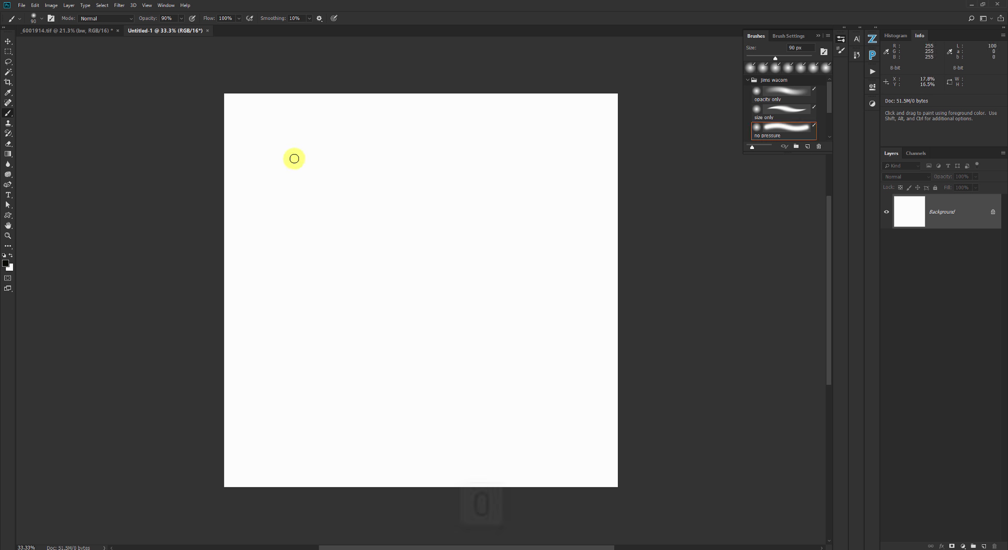
key("0")
mouse_move(279, 178)
left_mouse_down()
mouse_move(326, 142)
mouse_move(289, 186)
mouse_move(329, 170)
mouse_move(327, 196)
mouse_move(350, 201)
mouse_move(352, 226)
mouse_move(395, 250)
mouse_move(379, 337)
mouse_move(397, 253)
mouse_move(453, 221)
mouse_move(472, 347)
mouse_move(421, 408)
mouse_move(403, 373)
mouse_move(461, 366)
mouse_move(463, 233)
mouse_move(509, 212)
left_mouse_up()
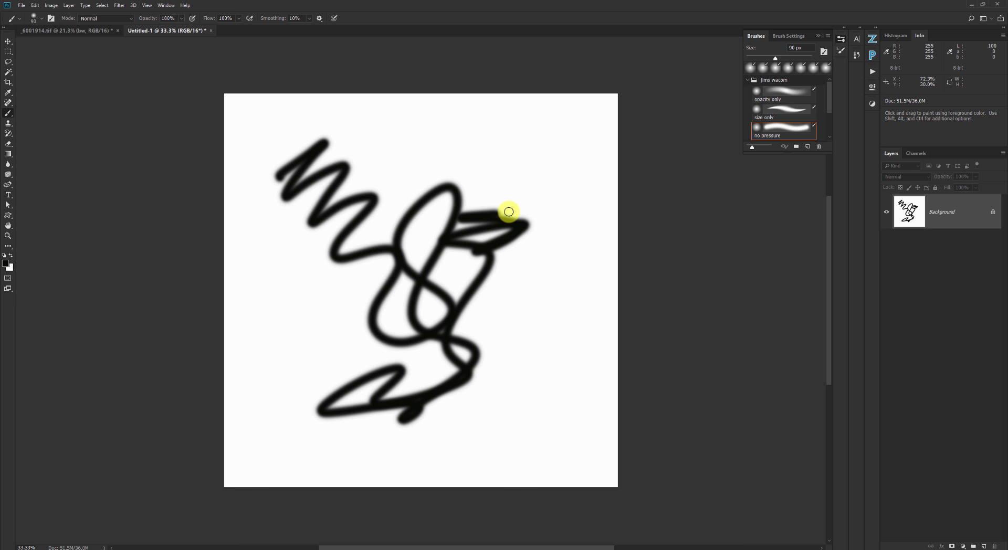
key("ctrl+z")
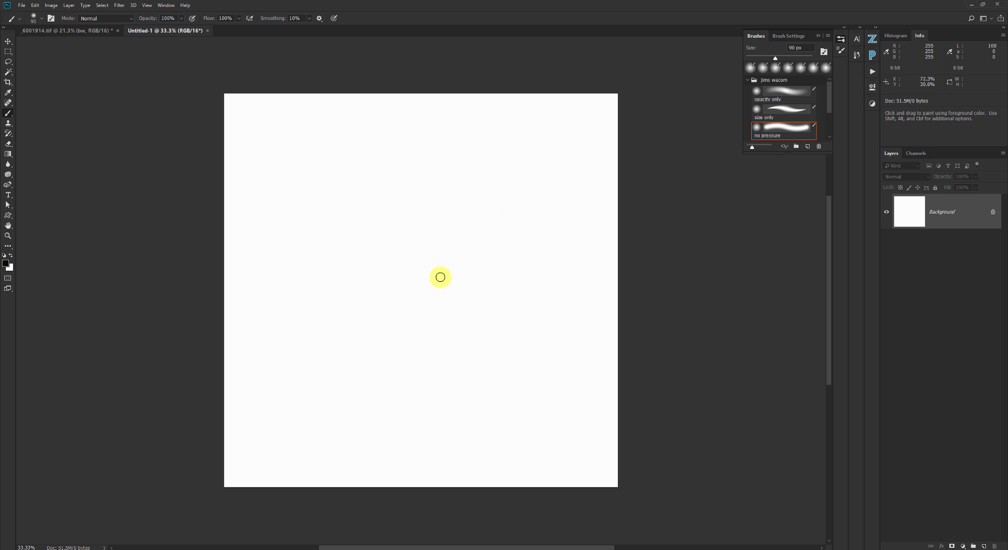
Test the 'size only' brush at 100% opacity, enlarging it to 300 px, then undo the strokes.
left_click(780, 111)
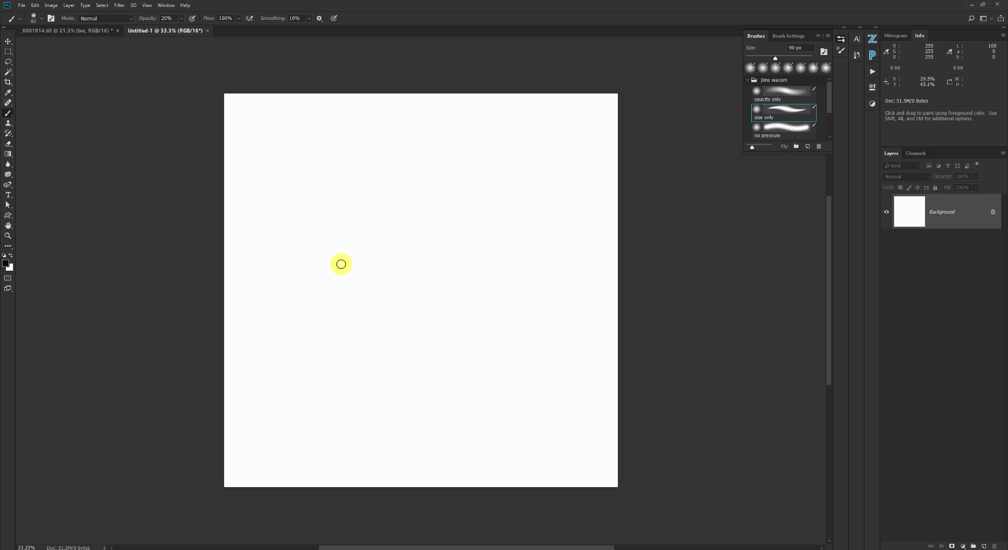
key("0")
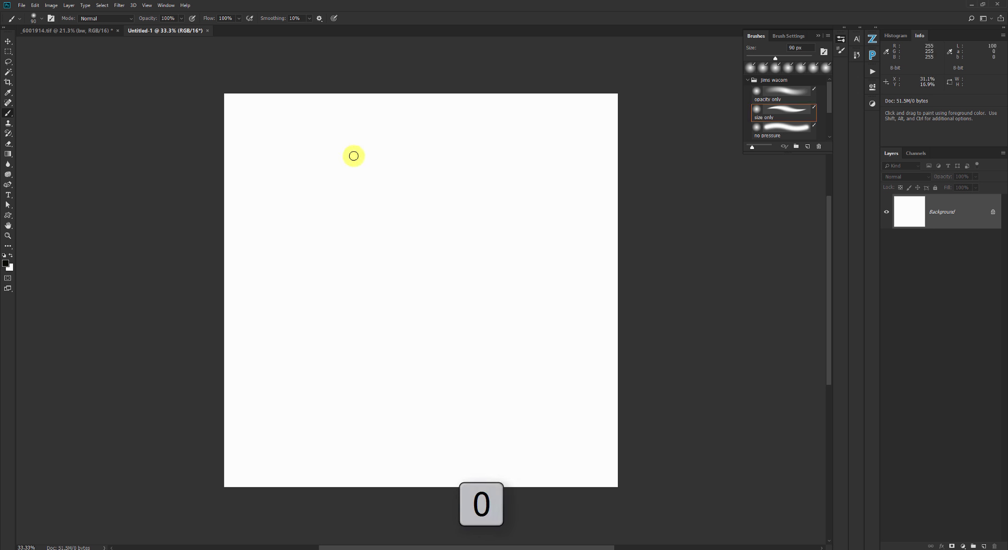
mouse_move(268, 187)
left_mouse_down()
mouse_move(311, 186)
mouse_move(304, 221)
mouse_move(345, 206)
mouse_move(360, 227)
mouse_move(333, 257)
mouse_move(358, 289)
mouse_move(399, 252)
mouse_move(443, 264)
mouse_move(404, 300)
mouse_move(410, 354)
mouse_move(457, 325)
mouse_move(513, 322)
mouse_move(474, 359)
mouse_move(461, 409)
mouse_move(527, 404)
left_mouse_up()
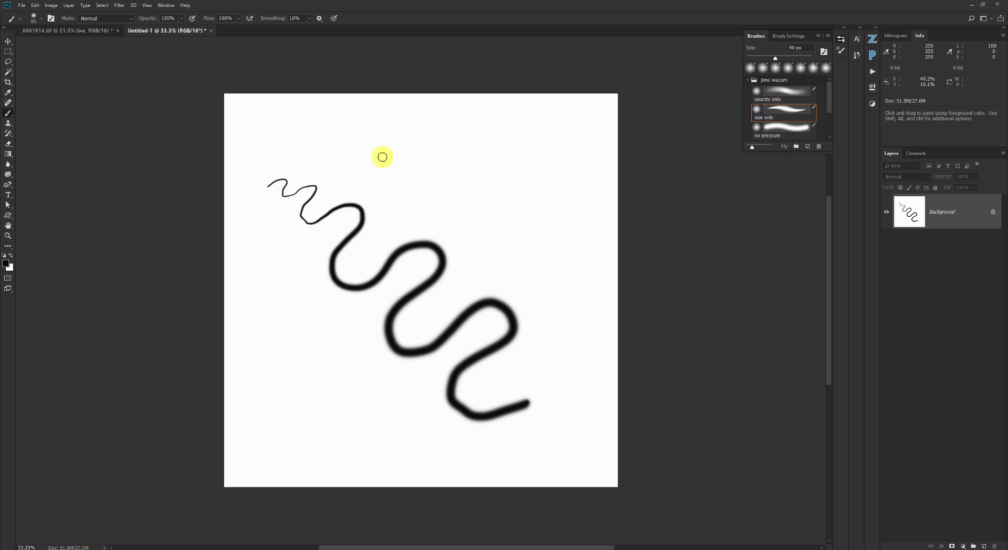
key("bracketright")
key("bracketright")
key("bracketright")
key("bracketright")
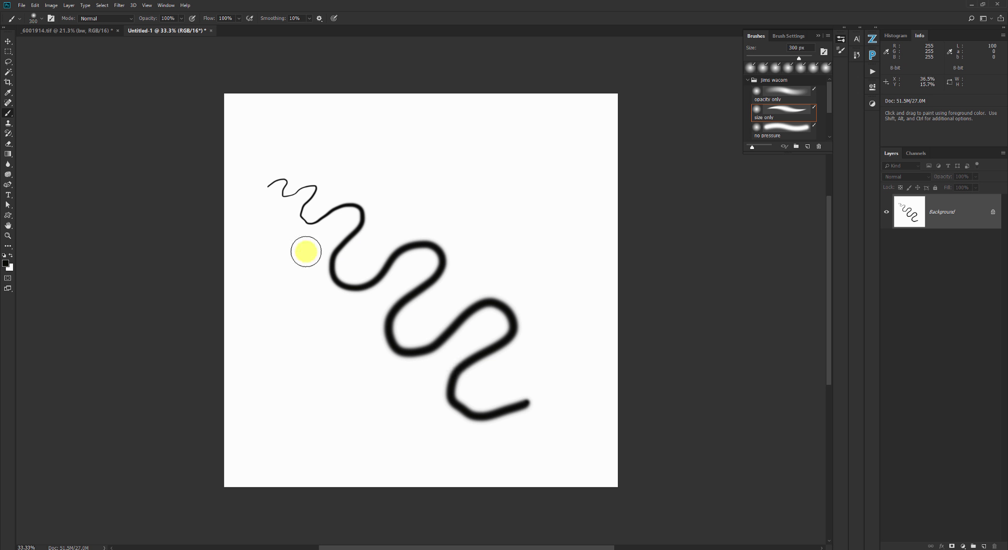
mouse_move(293, 142)
left_mouse_down()
mouse_move(319, 133)
mouse_move(320, 159)
mouse_move(350, 170)
mouse_move(408, 156)
mouse_move(386, 215)
mouse_move(468, 221)
mouse_move(514, 316)
mouse_move(524, 378)
mouse_move(510, 416)
left_mouse_up()
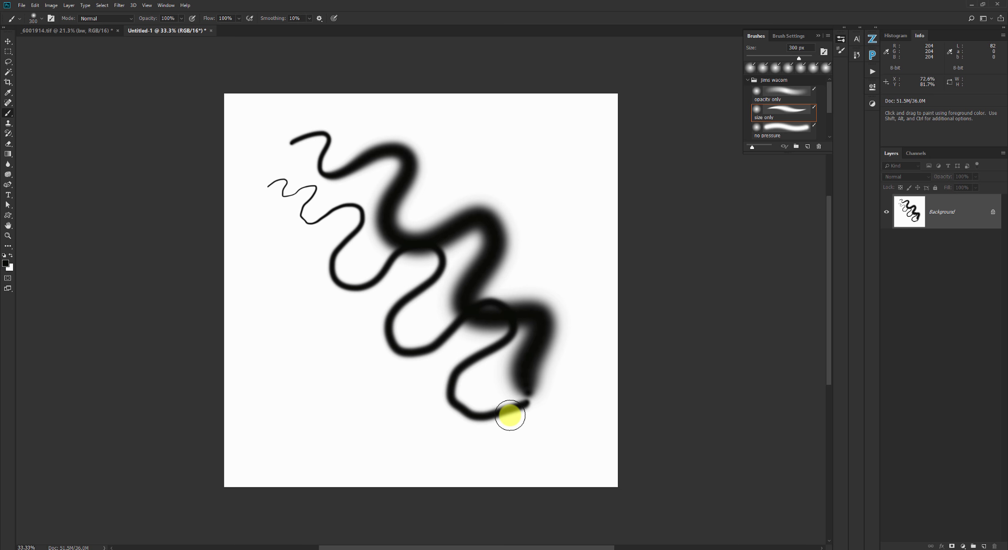
key("ctrl+z")
key("ctrl+z")
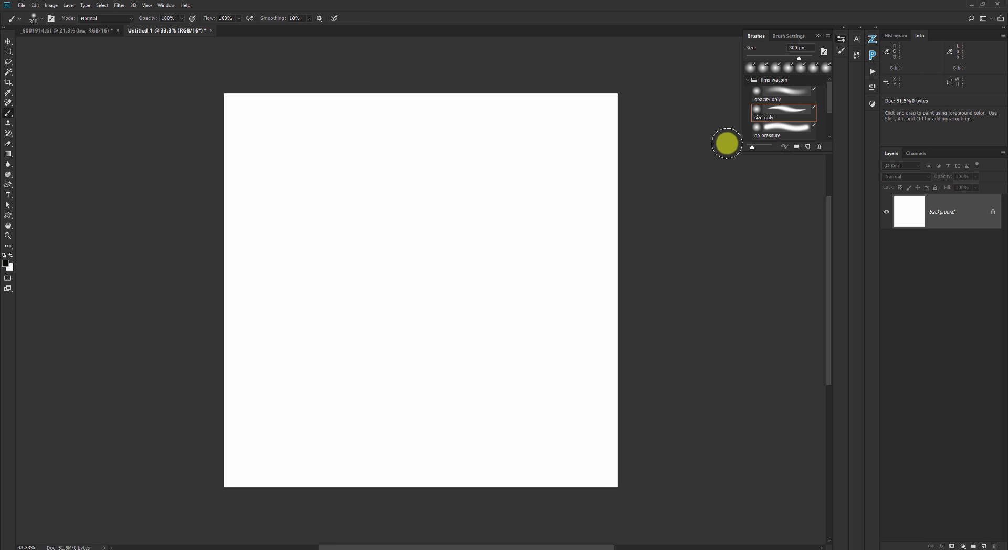
Paint an S-shaped pressure test with the 'opacity only' brush at 100%, then undo it.
left_click(780, 94)
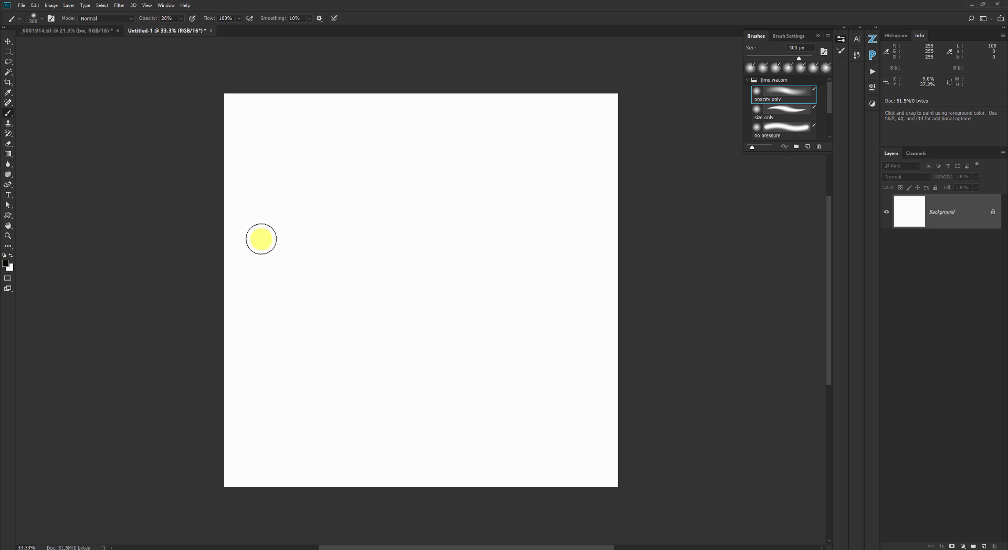
key("0")
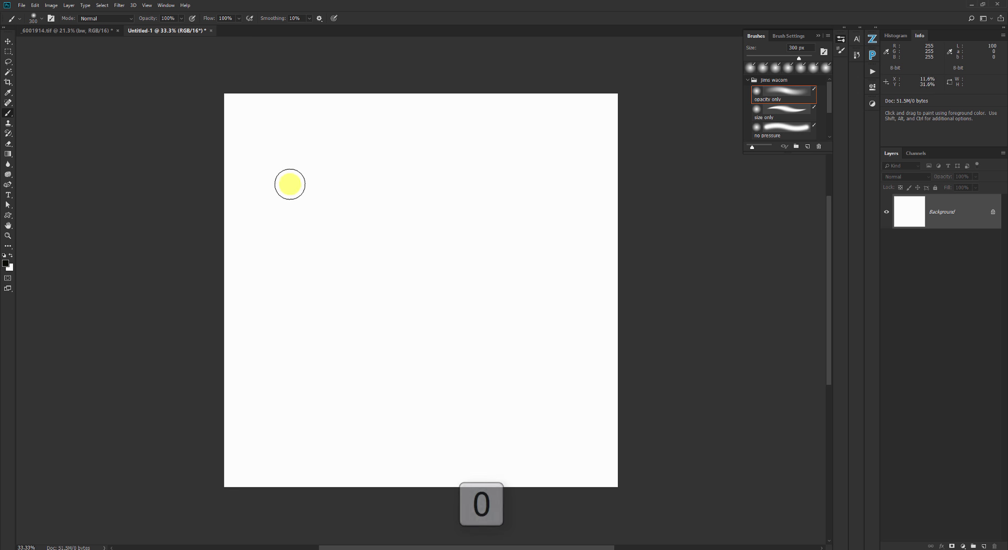
mouse_move(270, 182)
left_mouse_down()
mouse_move(304, 173)
mouse_move(295, 201)
mouse_move(309, 215)
mouse_move(335, 183)
mouse_move(364, 203)
mouse_move(320, 252)
mouse_move(367, 288)
mouse_move(410, 220)
mouse_move(452, 273)
mouse_move(392, 364)
mouse_move(477, 358)
mouse_move(523, 265)
mouse_move(492, 413)
left_mouse_up()
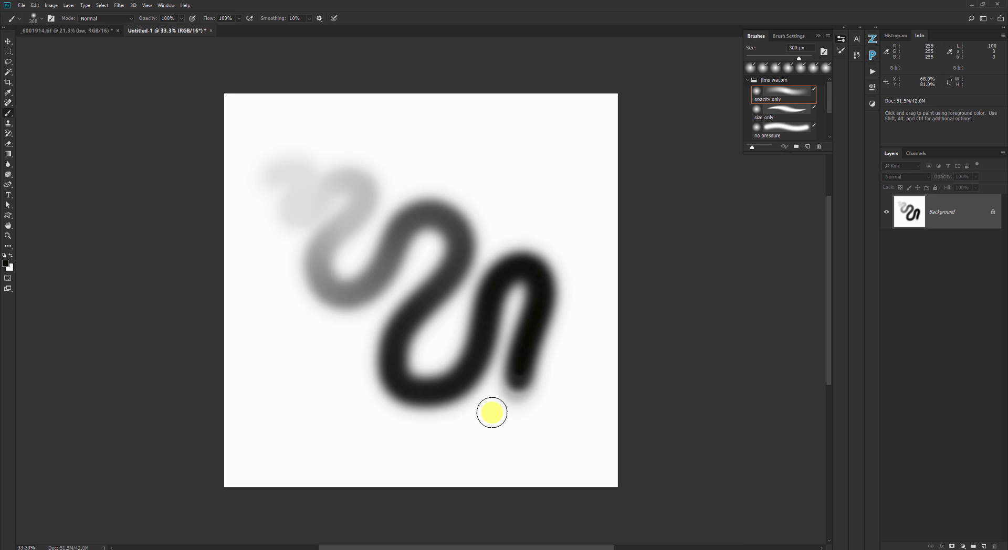
key("ctrl+z")
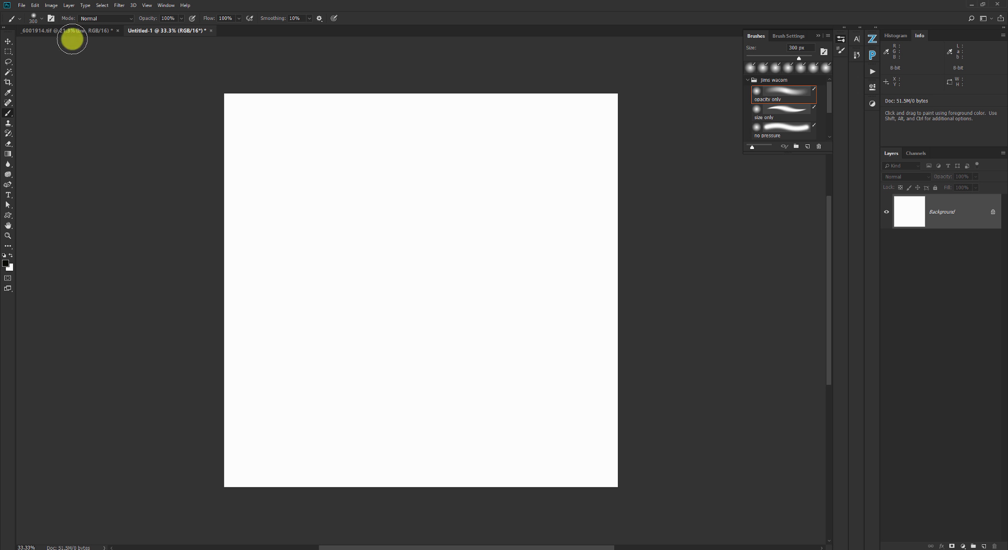
Return to _6001914.tif, show the bw group, pick 'opacity only', and zoom onto the lower arches.
left_click(71, 34)
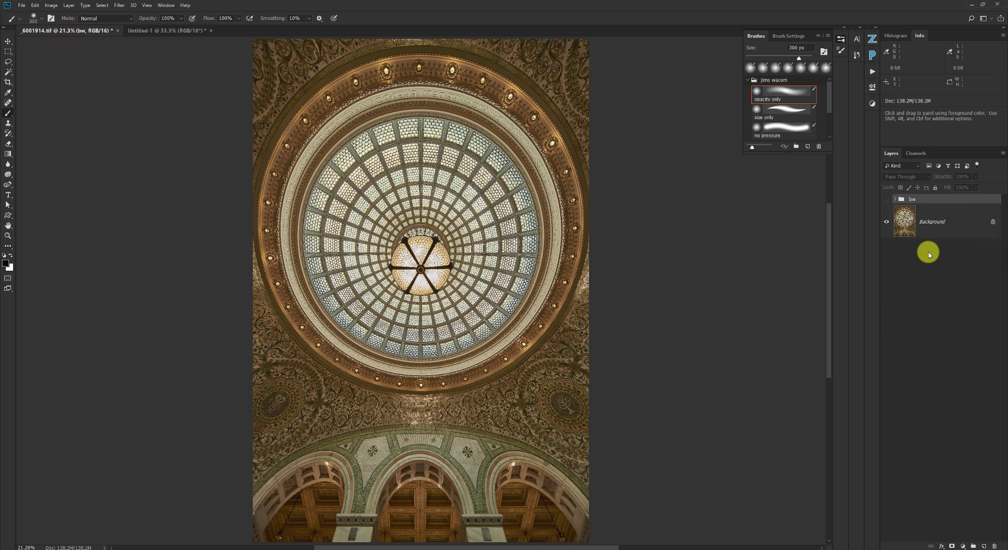
left_click(886, 199)
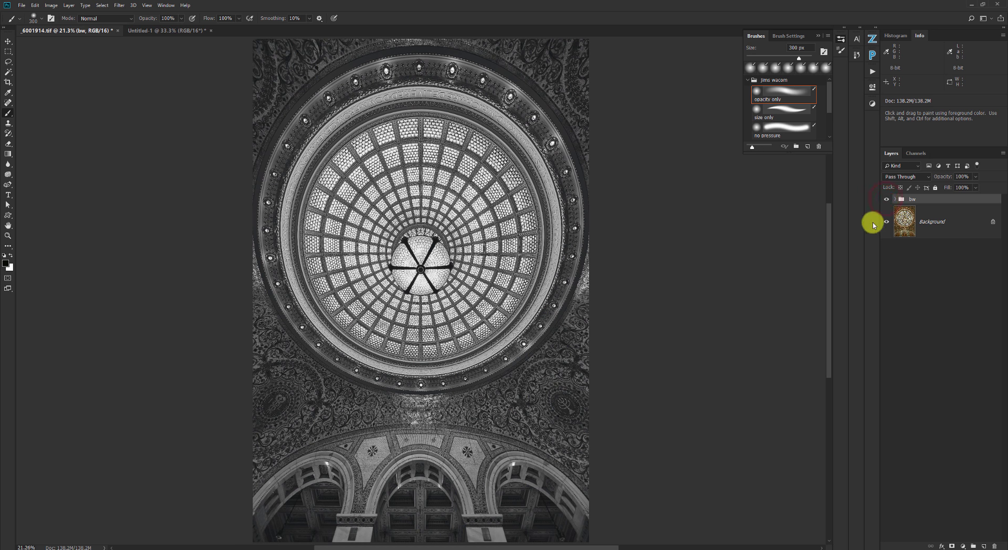
left_click(785, 97)
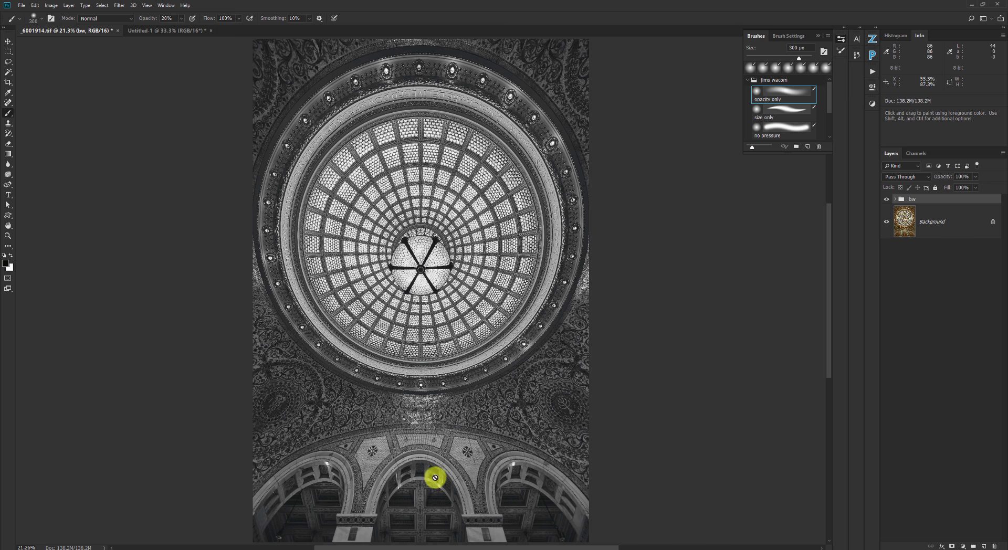
scroll(440, 481, "up", 5)
left_click_drag(468, 464, 476, 247)
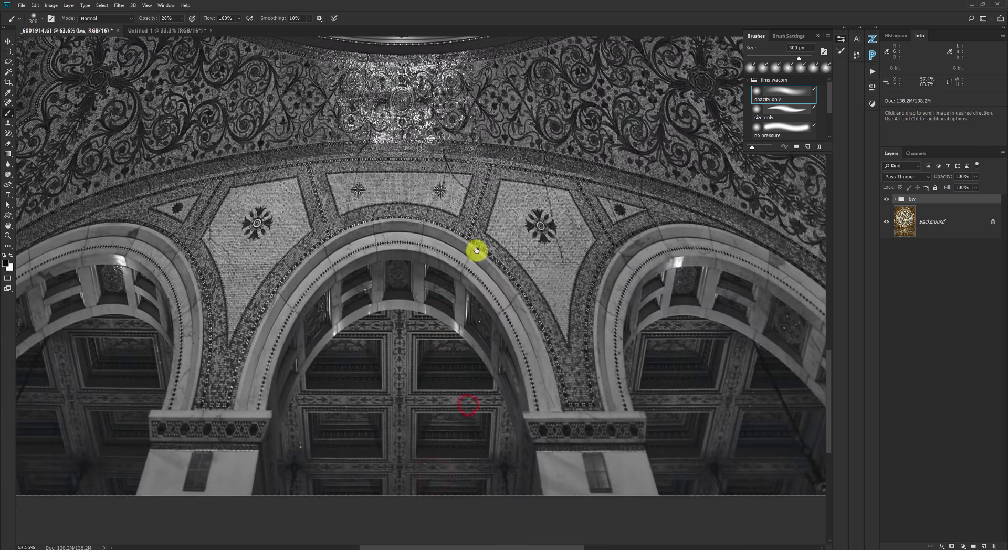
Add a Curves layer with its midpoint pulled down to darken, then invert its mask to black.
left_click(873, 100)
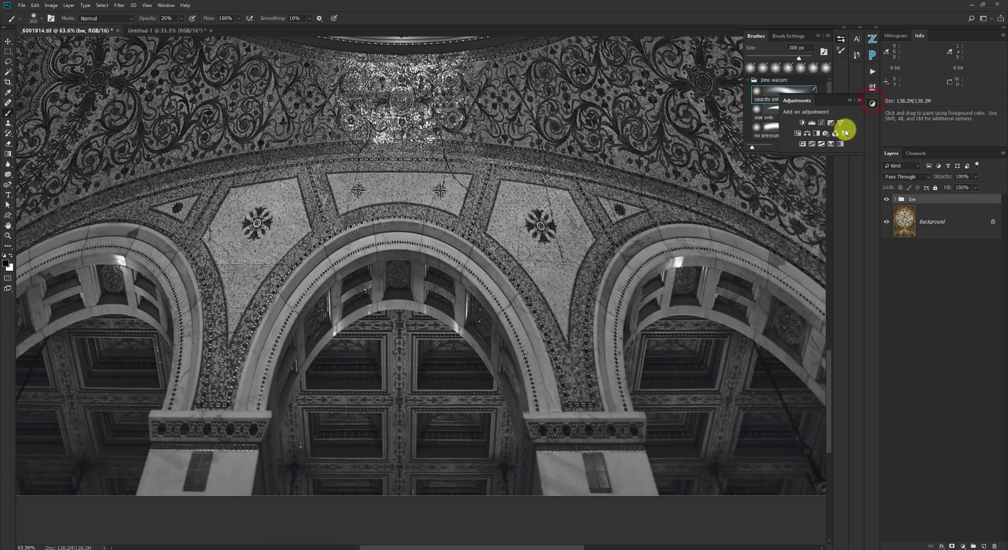
left_click(822, 126)
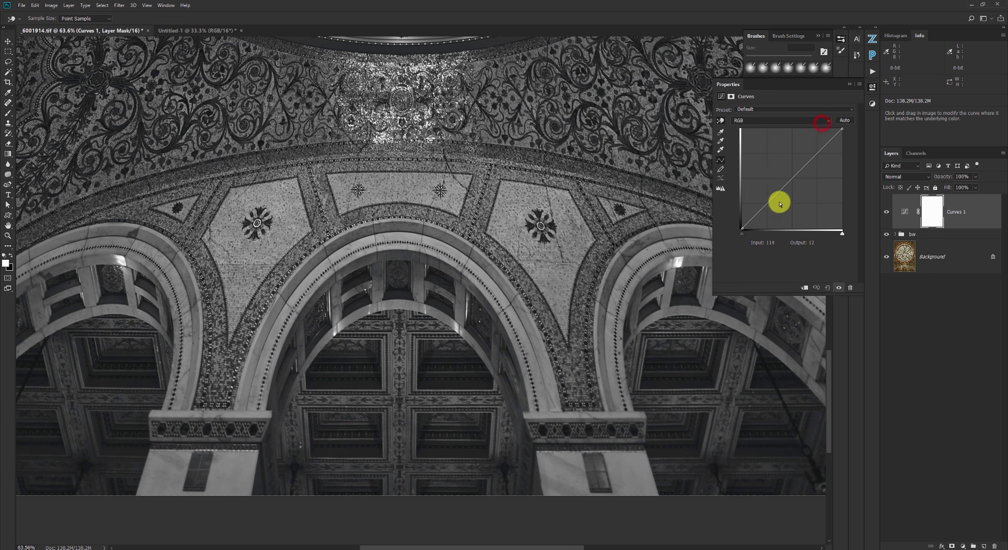
left_click_drag(792, 179, 796, 198)
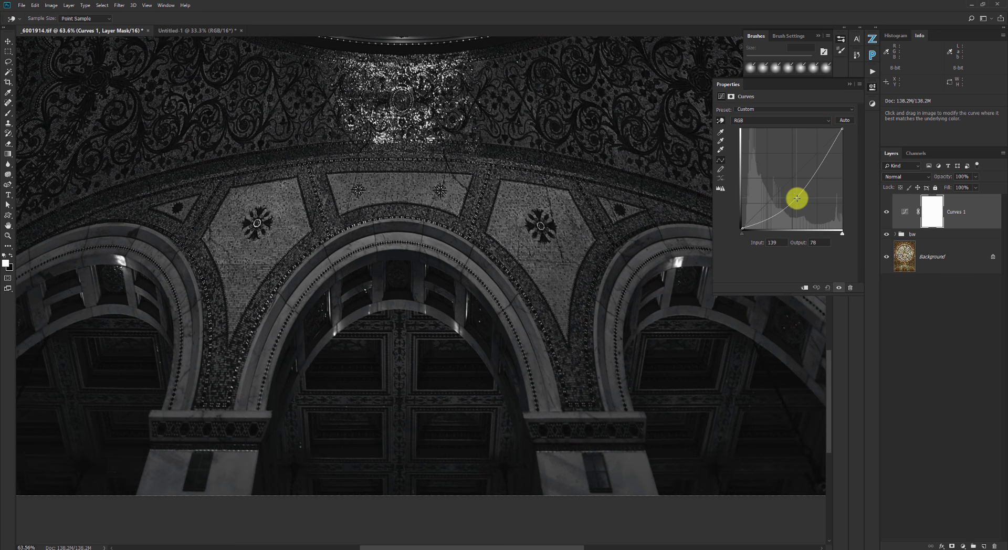
left_click(935, 207)
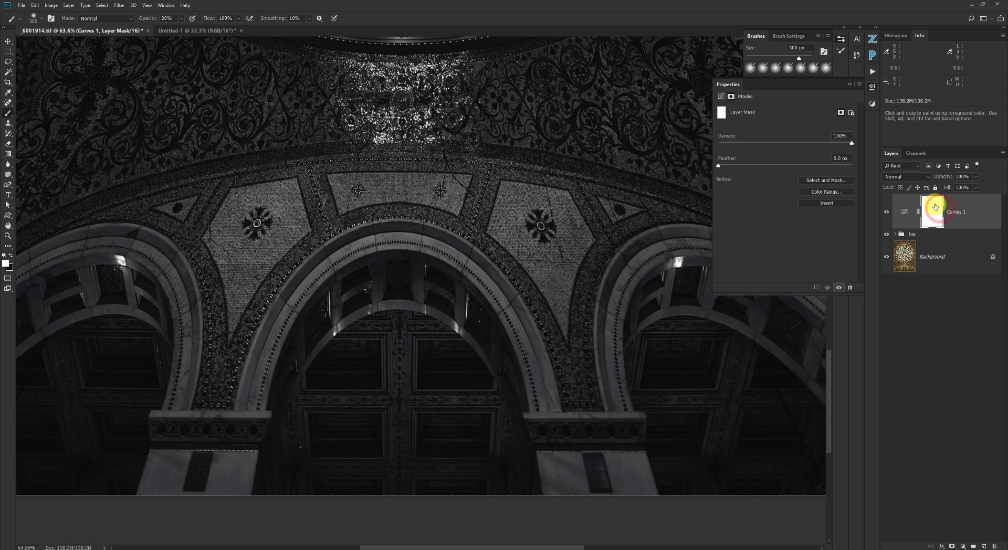
key("ctrl+i")
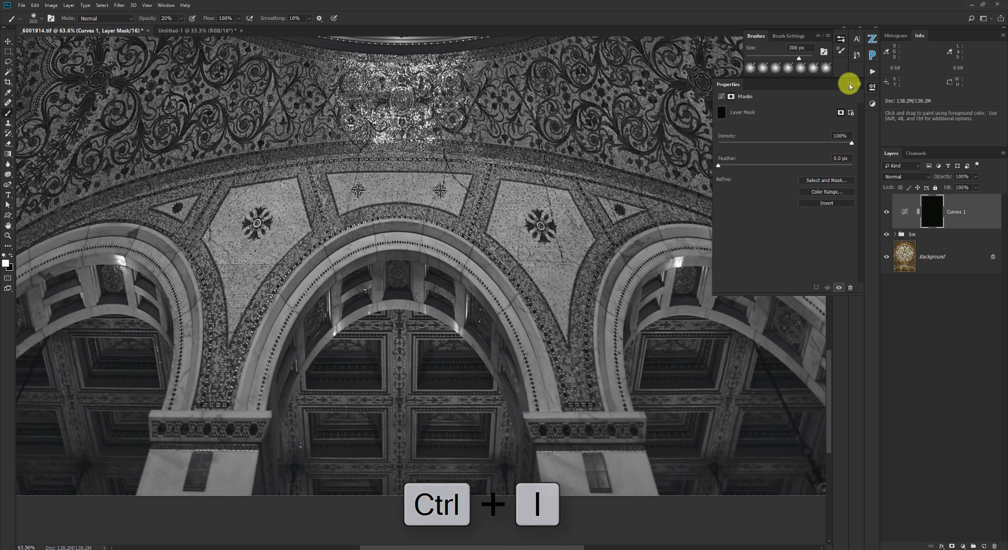
Shrink the brush to 150 px and paint white on the Curves 1 mask over the left arch and medallion.
left_click(850, 85)
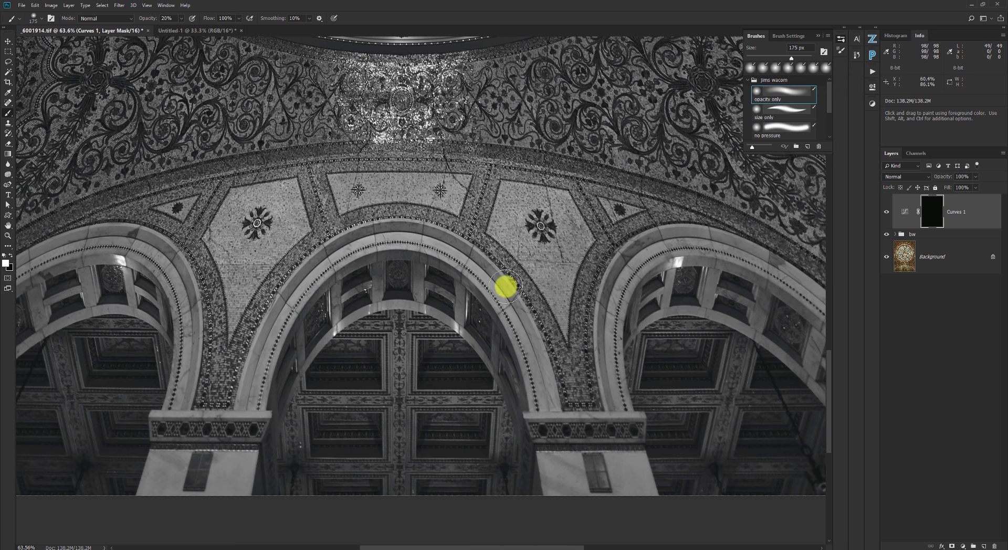
key("bracketleft")
key("bracketleft")
key("bracketleft")
key("bracketleft")
key("bracketleft")
key("bracketleft")
key("bracketleft")
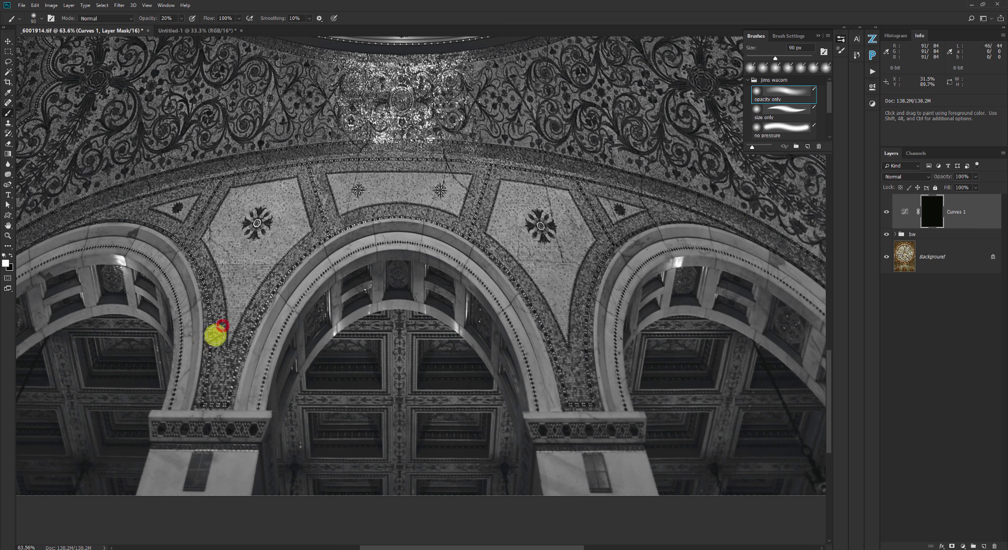
mouse_move(219, 324)
left_mouse_down()
mouse_move(214, 382)
mouse_move(232, 333)
mouse_move(237, 349)
left_mouse_up()
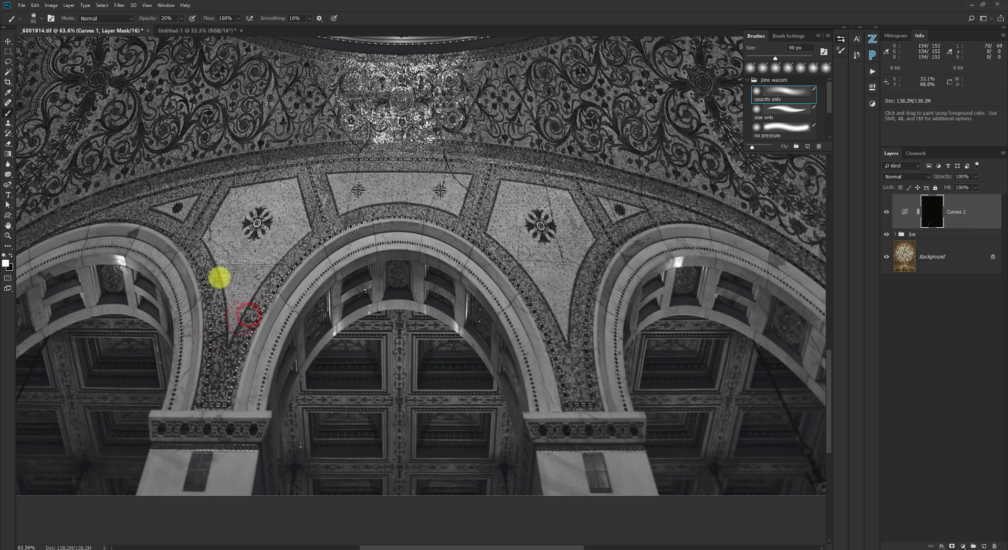
left_click_drag(196, 241, 201, 256)
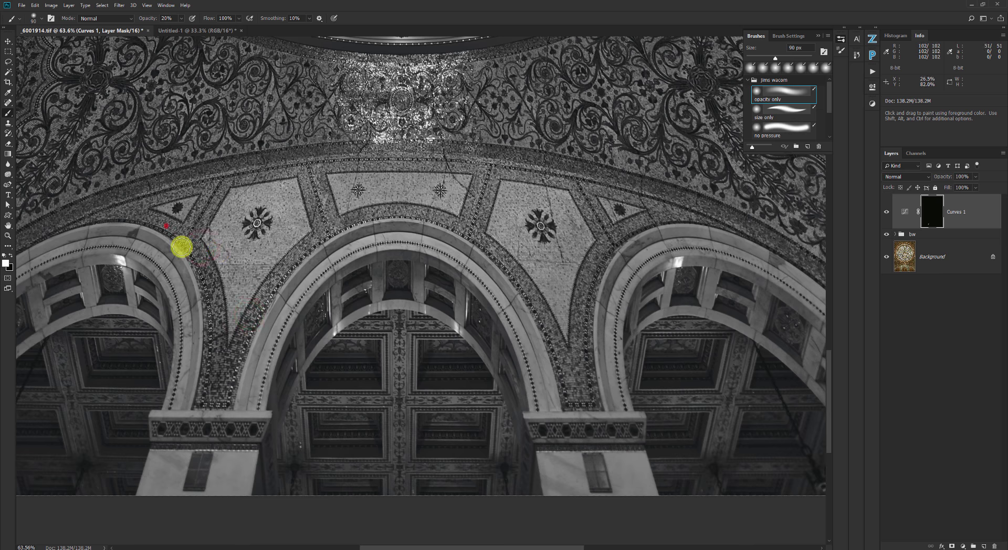
left_click_drag(166, 226, 190, 258)
mouse_move(239, 214)
left_mouse_down()
mouse_move(262, 222)
mouse_move(250, 265)
mouse_move(264, 226)
mouse_move(235, 212)
mouse_move(273, 239)
mouse_move(242, 209)
mouse_move(245, 233)
mouse_move(270, 235)
mouse_move(246, 204)
mouse_move(268, 215)
left_mouse_up()
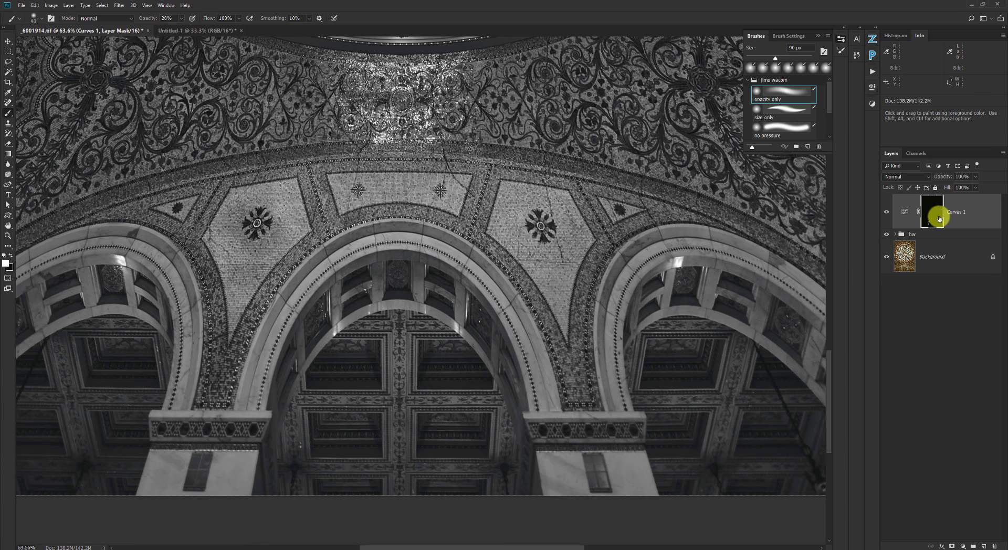
View the Curves 1 mask alone, then toggle the Curves 1 layer repeatedly to compare the darkening.
left_click(932, 220, "alt")
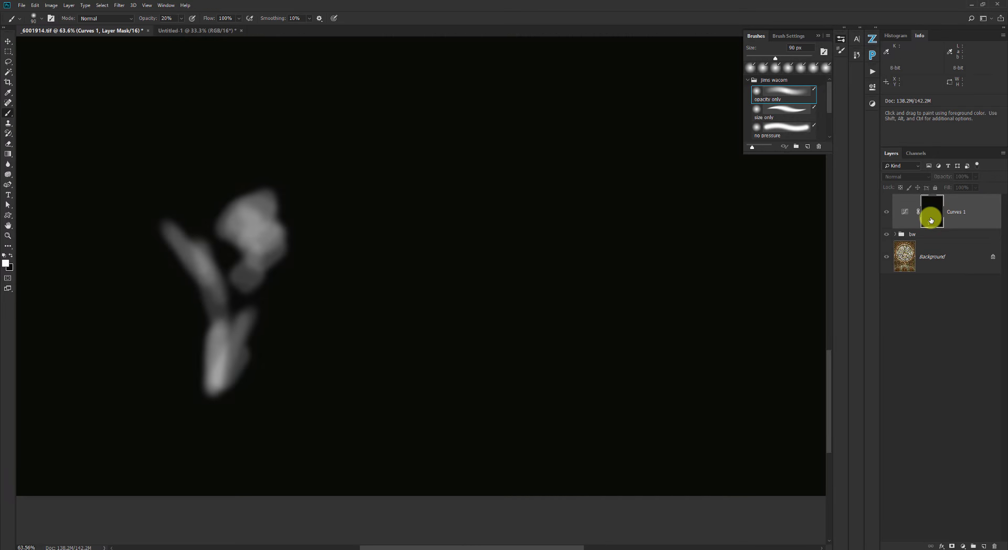
left_click(931, 220, "alt")
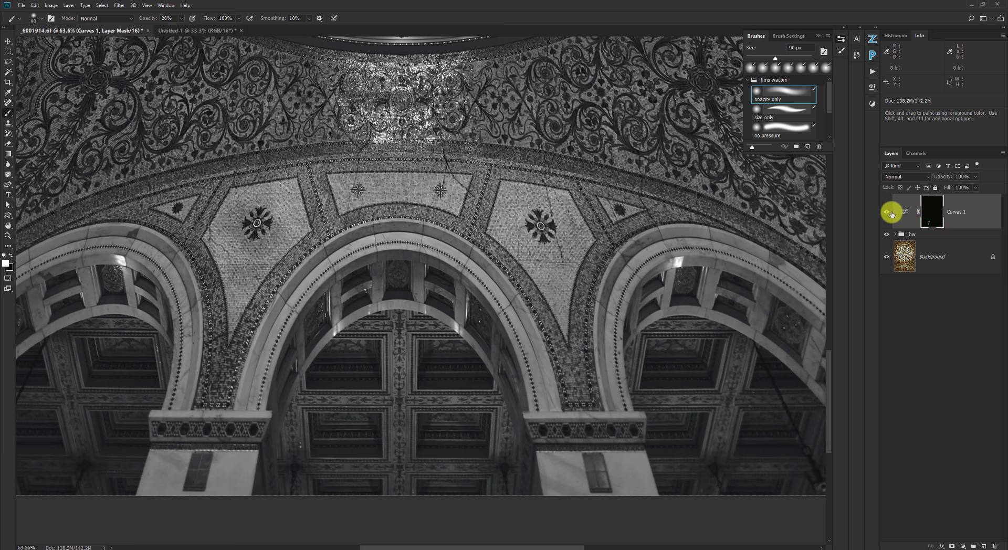
left_click(891, 213)
left_click(891, 213)
left_click(891, 212)
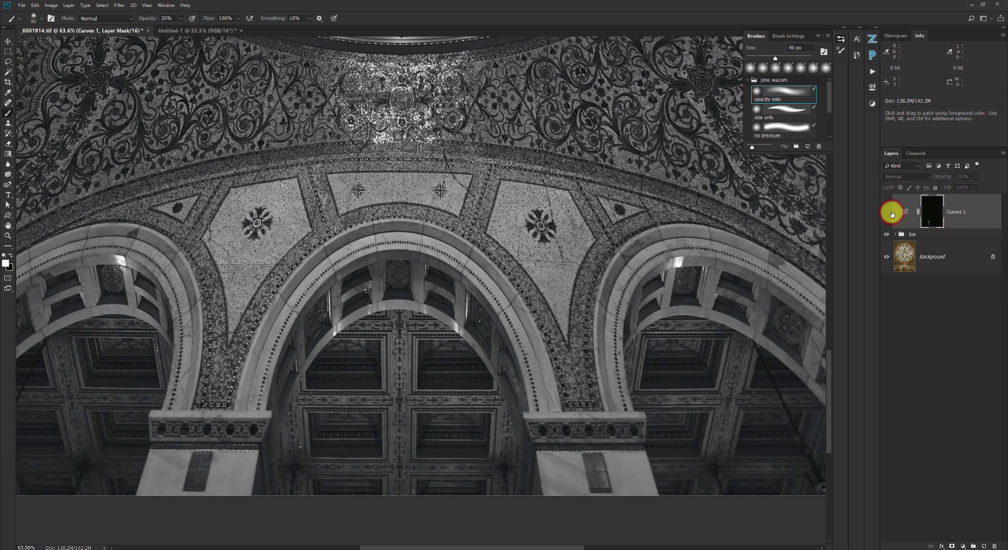
left_click(891, 213)
left_click(886, 214)
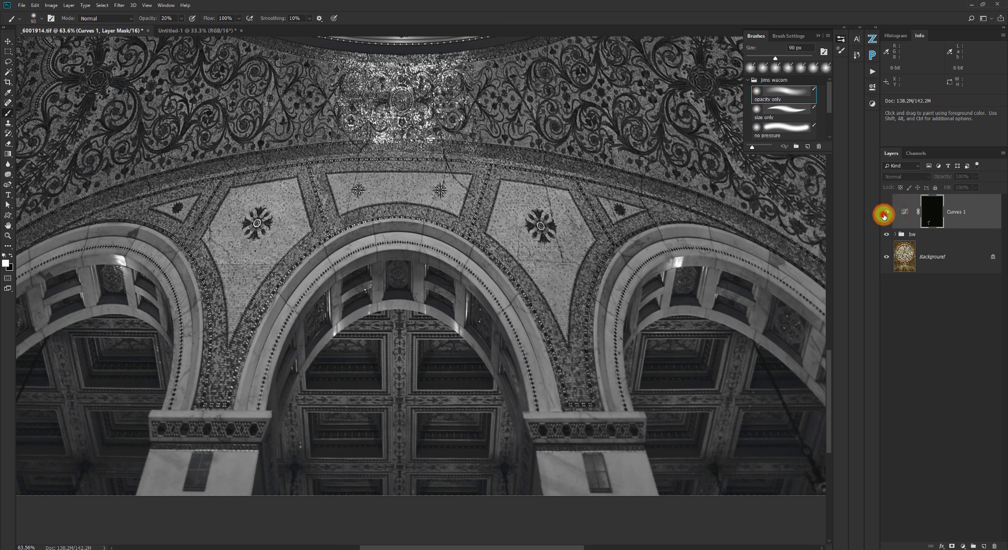
left_click(885, 216)
left_click(885, 215)
left_click(885, 215)
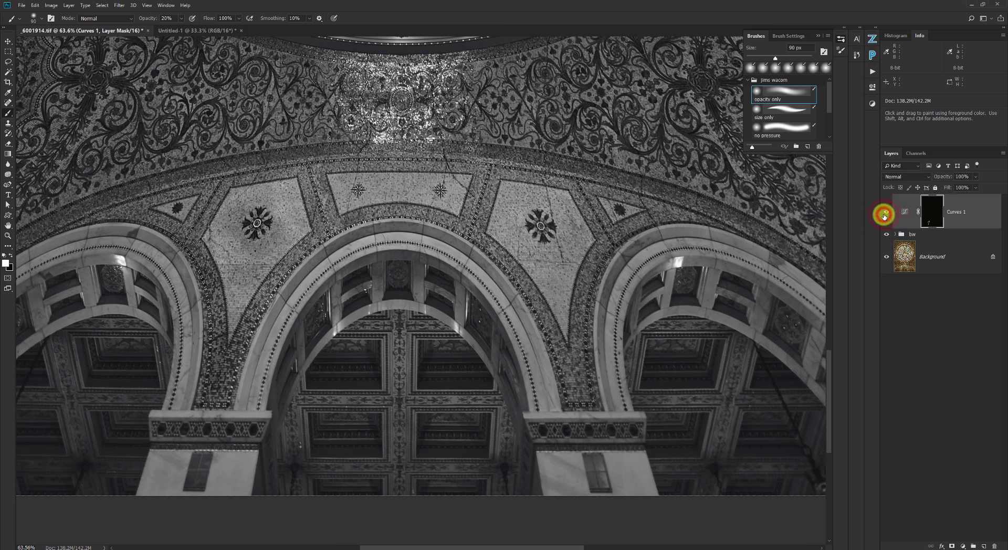